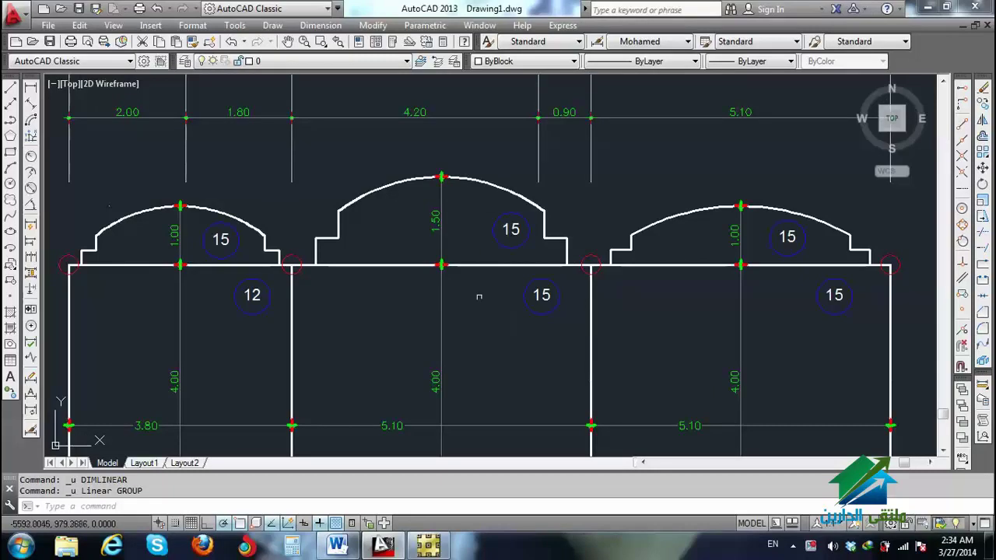
Step: Examine the depths and slab thicknesses of the three upper curved balconies in the AutoCAD plan, and switch to SAFE
mouse_move(445, 306)
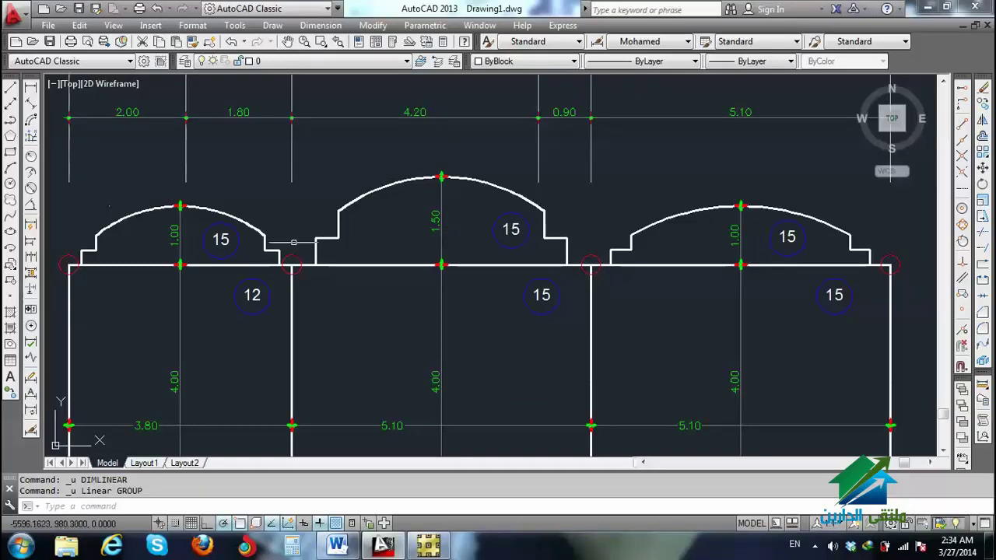
scroll(342, 273, "up", 2)
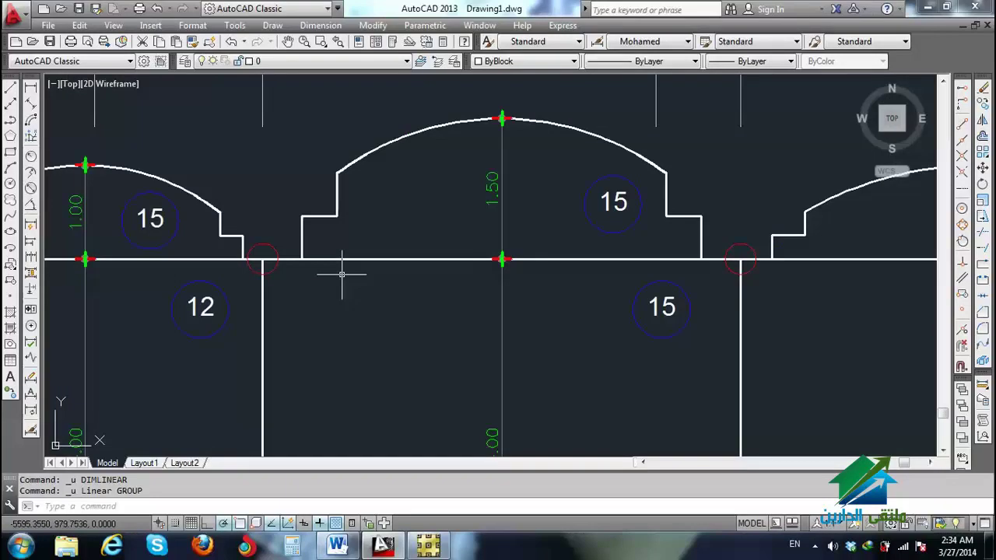
scroll(356, 267, "down", 2)
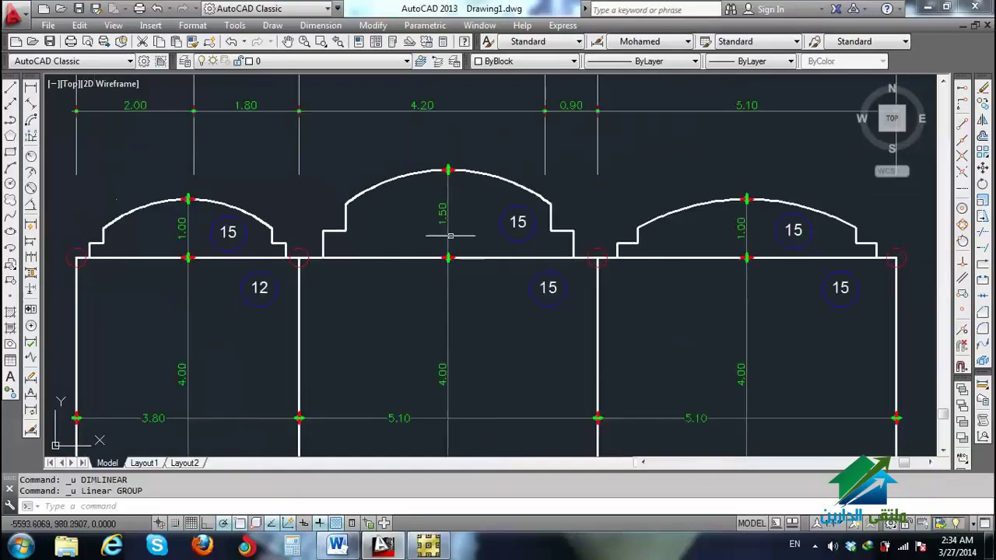
left_click(426, 546)
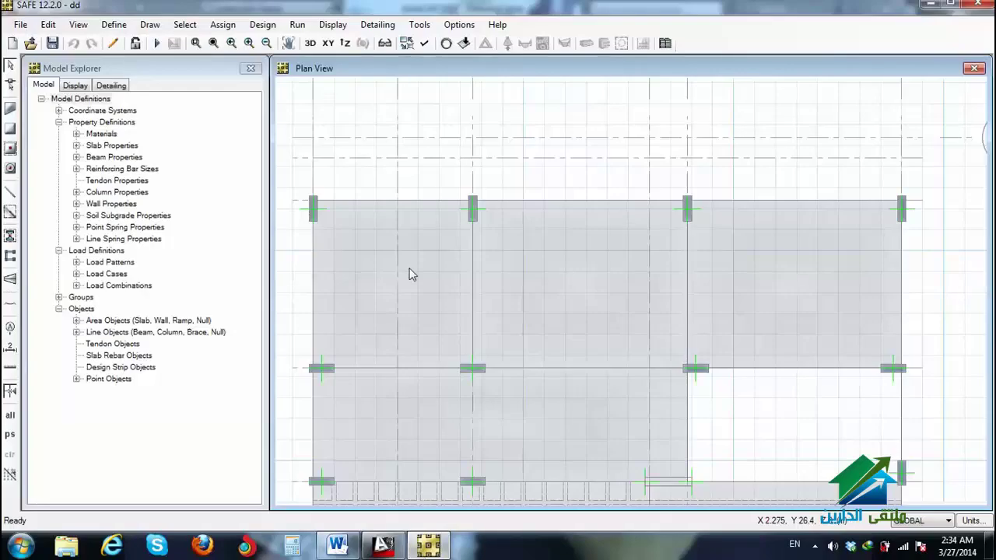
Step: Start slab drawing with property 15 and turn on the extruded view of the plan
scroll(435, 236, "up", 3)
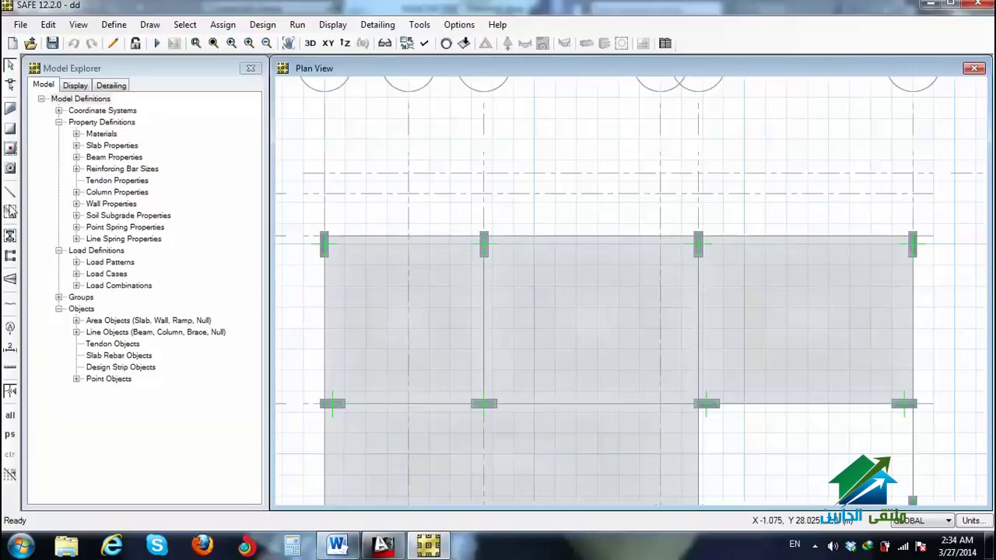
left_click(10, 110)
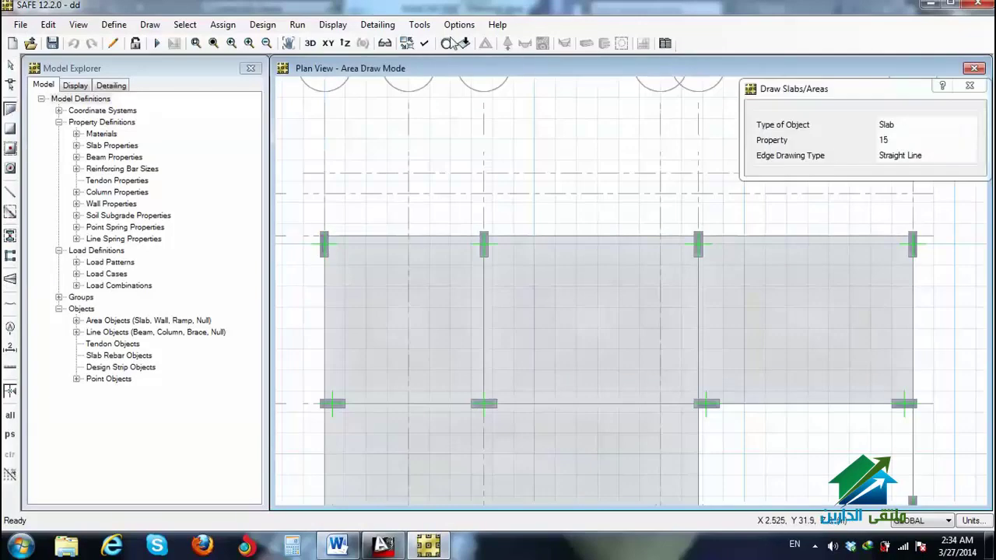
left_click(425, 44)
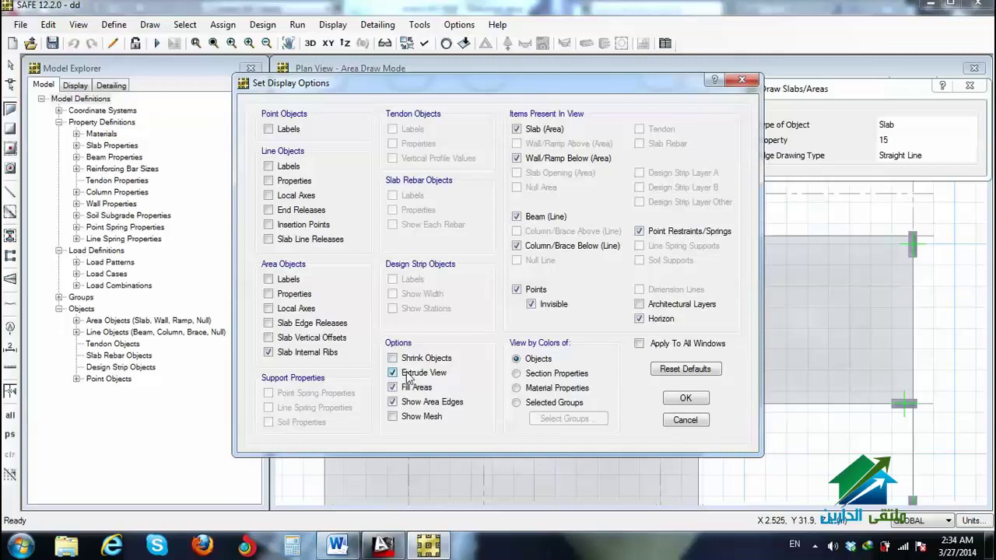
left_click(685, 398)
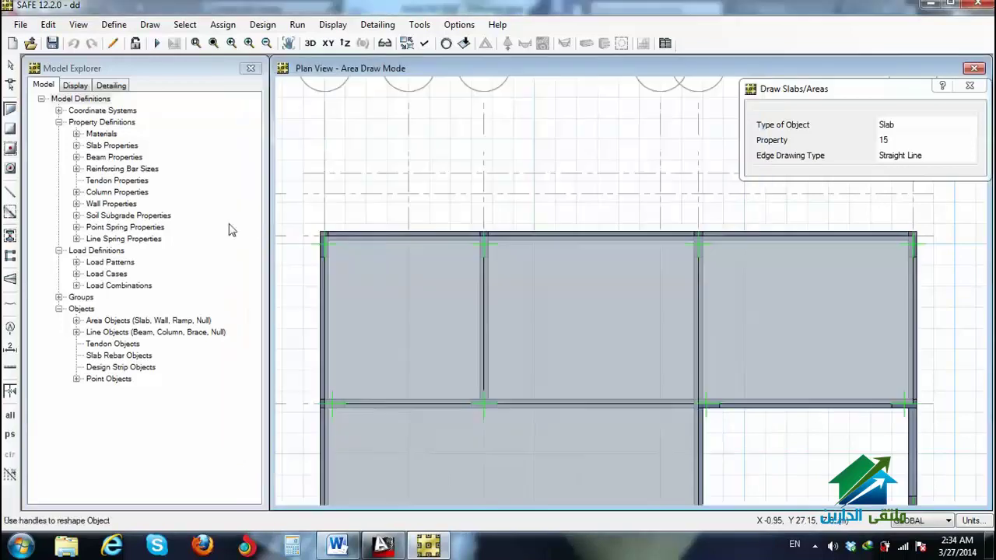
Step: Draw a 1 m deep balcony slab with property 15 between grid lines A and C, from grid line 8 to 9
left_click(322, 236)
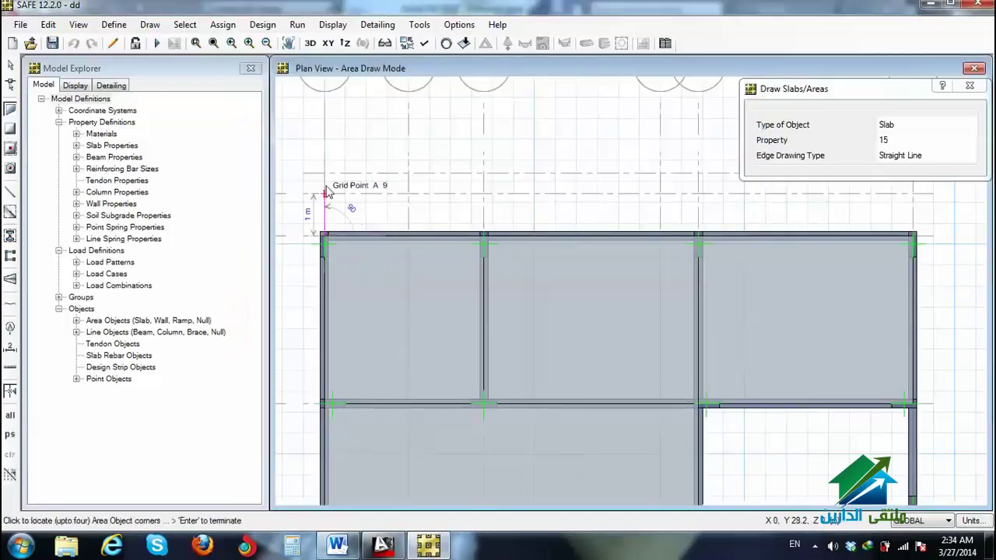
left_click(482, 235)
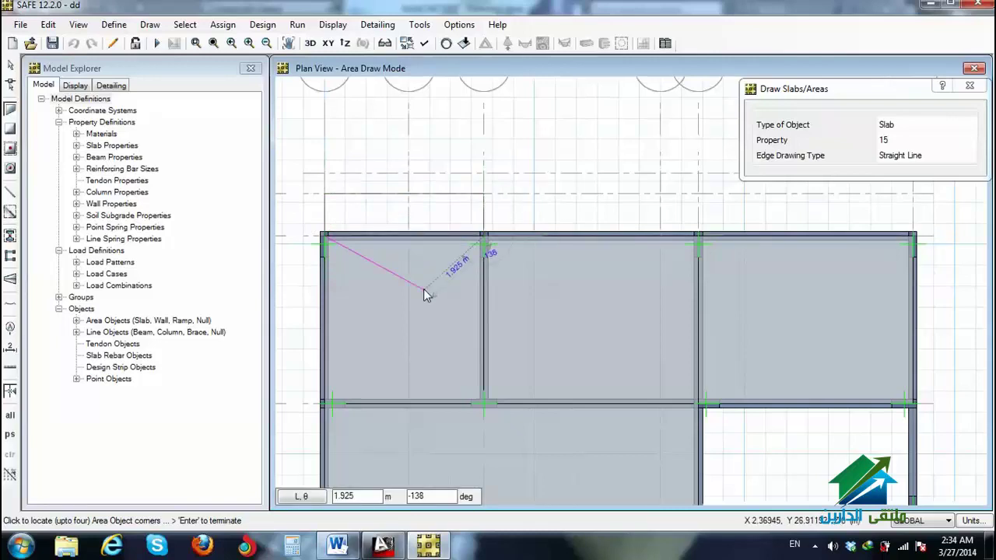
key("Return")
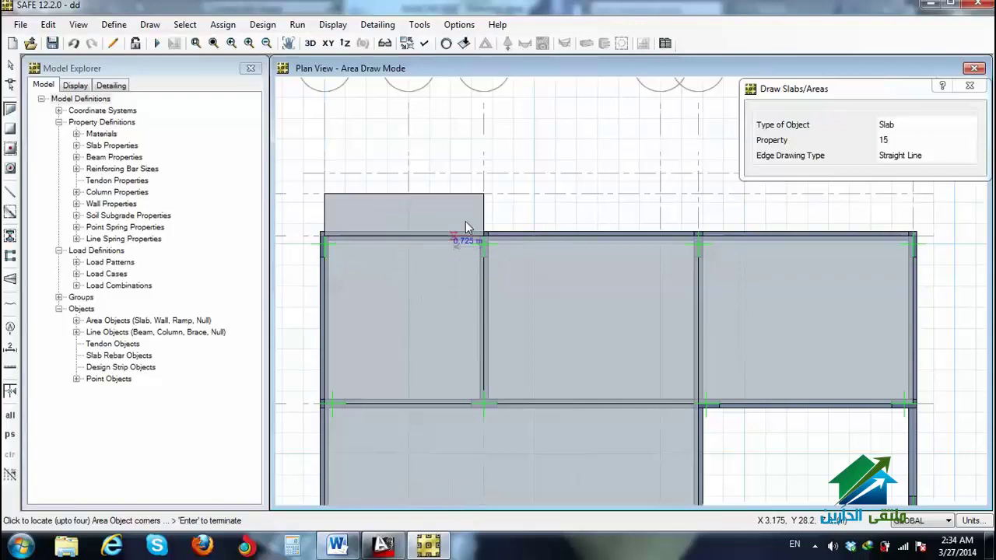
Step: Draw a 1.5 m deep balcony slab with property 15 between grid lines C and E, from grid line 8 to 10
left_click(486, 235)
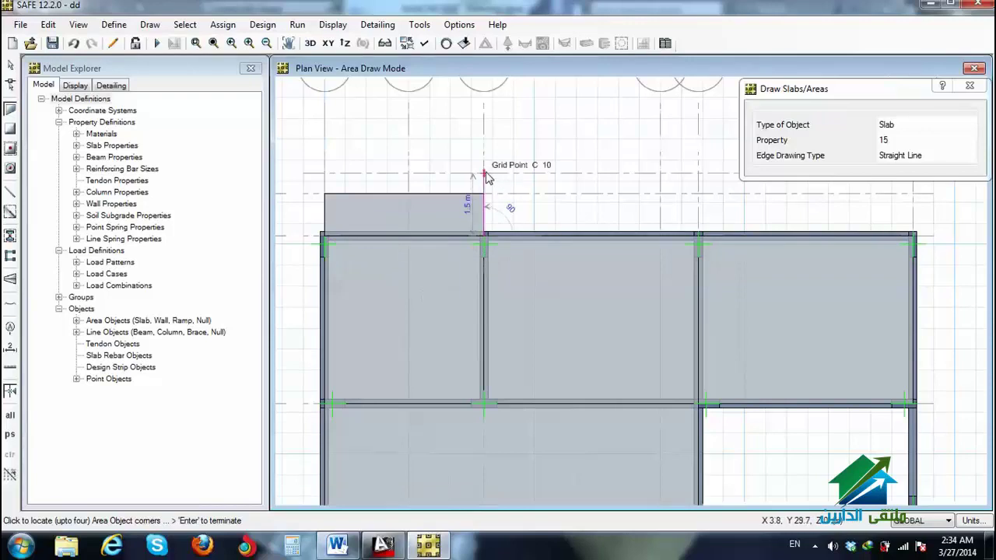
left_click(698, 235)
key("Return")
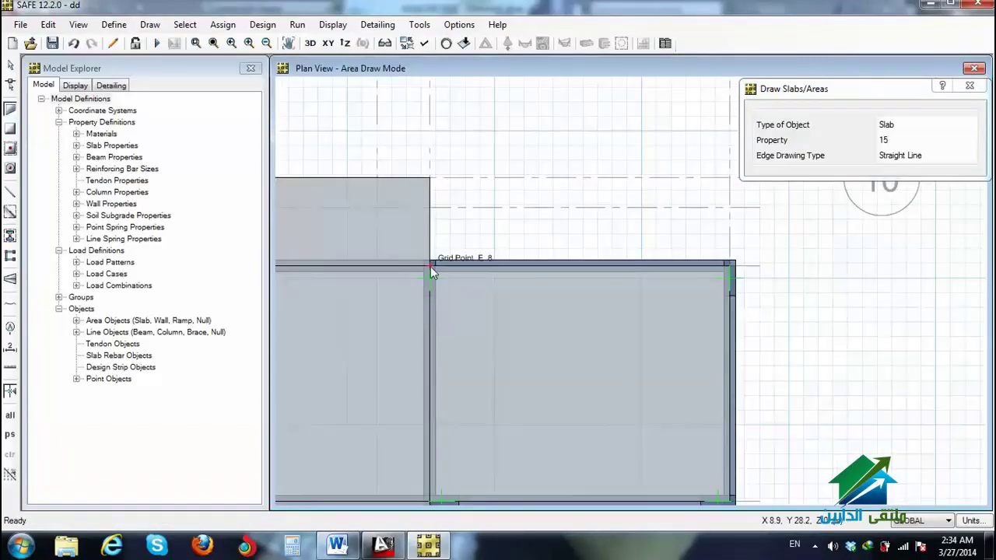
Step: Try a 1.5 m deep slab between grid lines E and F, from grid line 8 to 10, and delete it
left_click(432, 267)
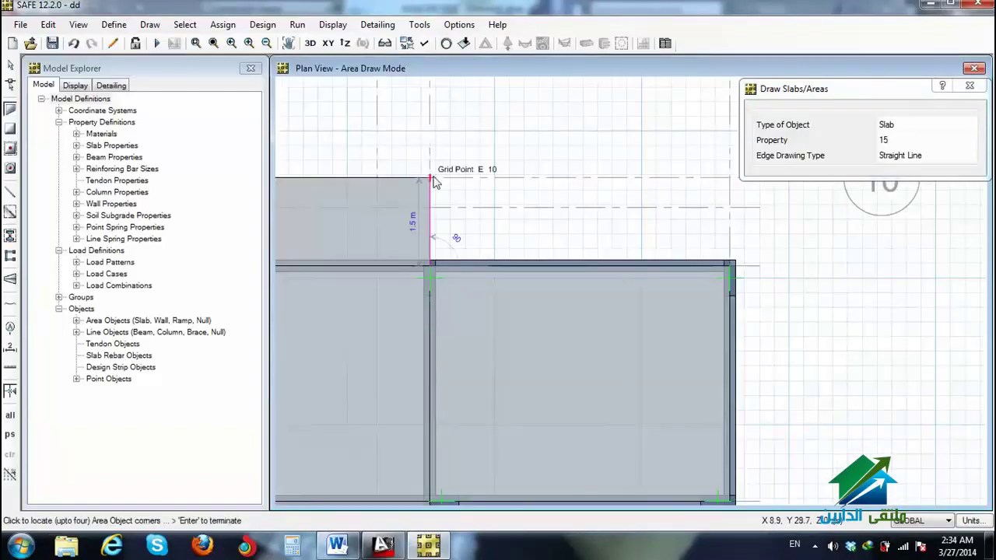
left_click(430, 179)
left_click(730, 181)
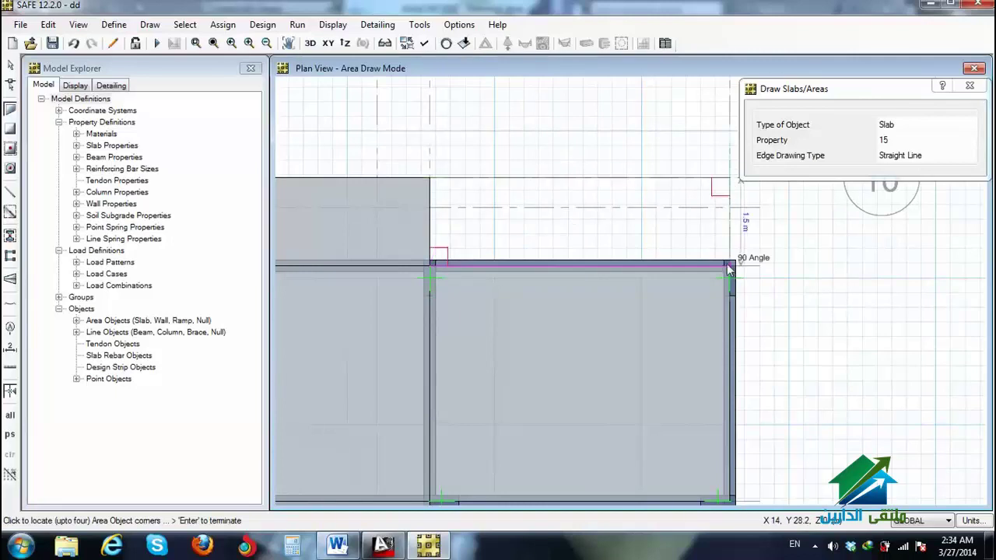
left_click(729, 263)
key("Return")
key("Escape")
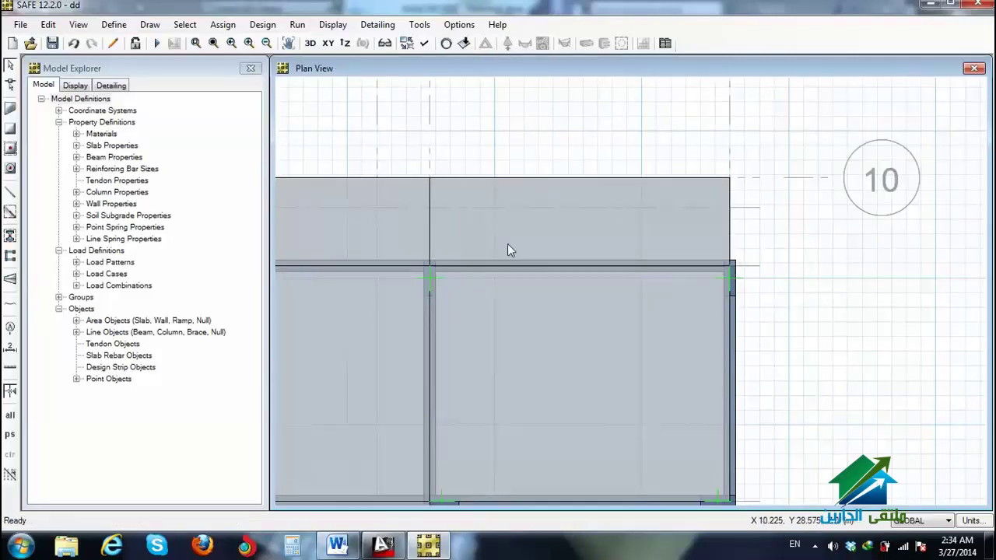
left_click(568, 216)
key("Delete")
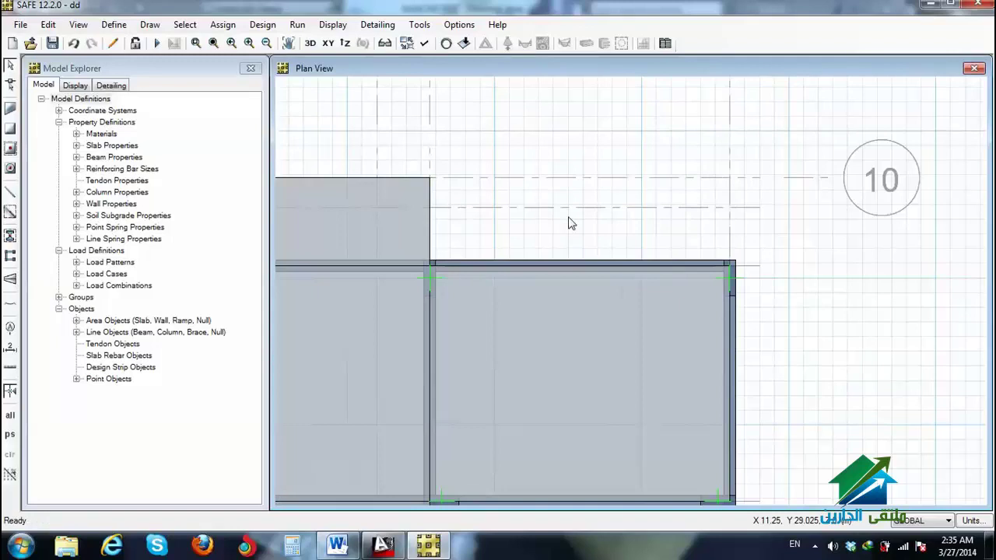
Step: Draw a balcony slab with property 15 between grid lines E and F, from grid line 8 to 9
left_click(11, 109)
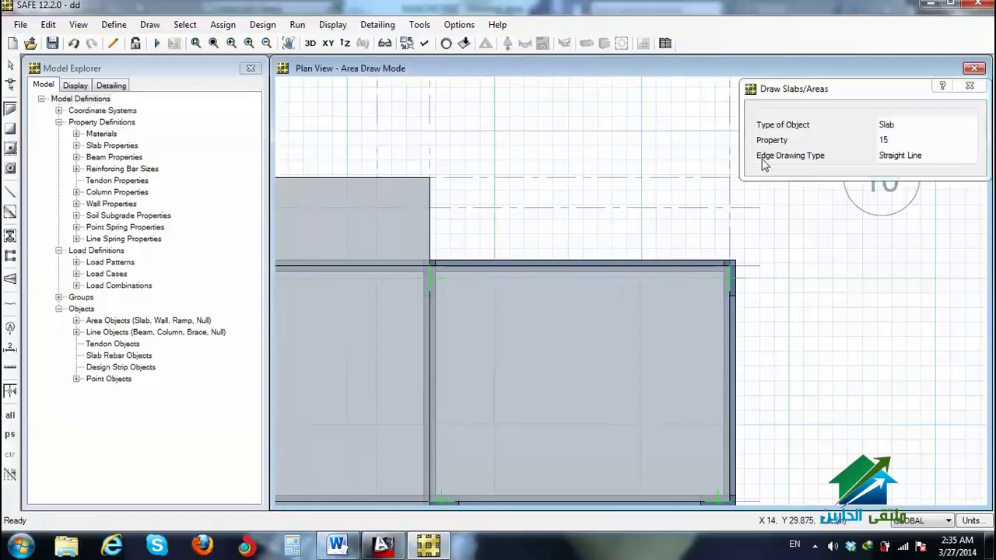
left_click(429, 263)
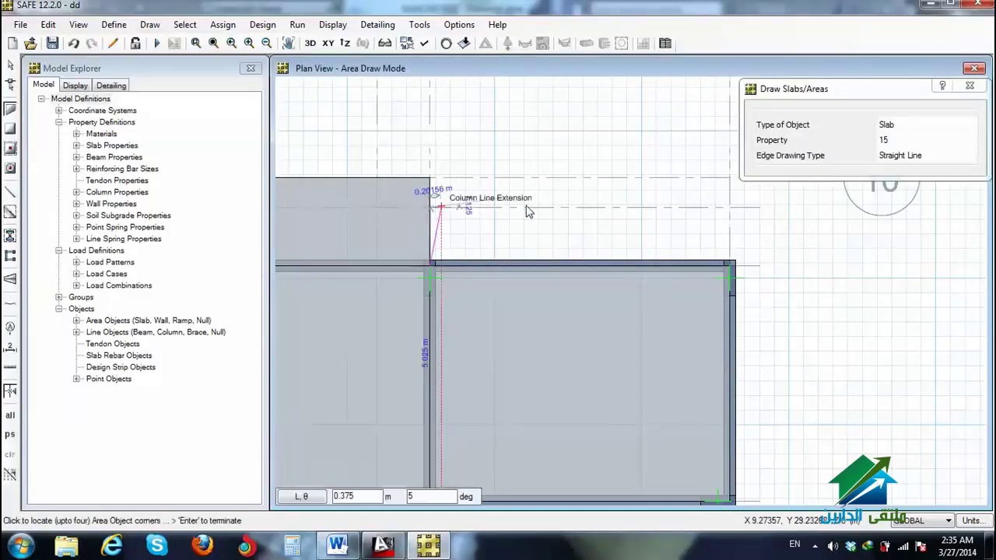
left_click(430, 207)
left_click(729, 207)
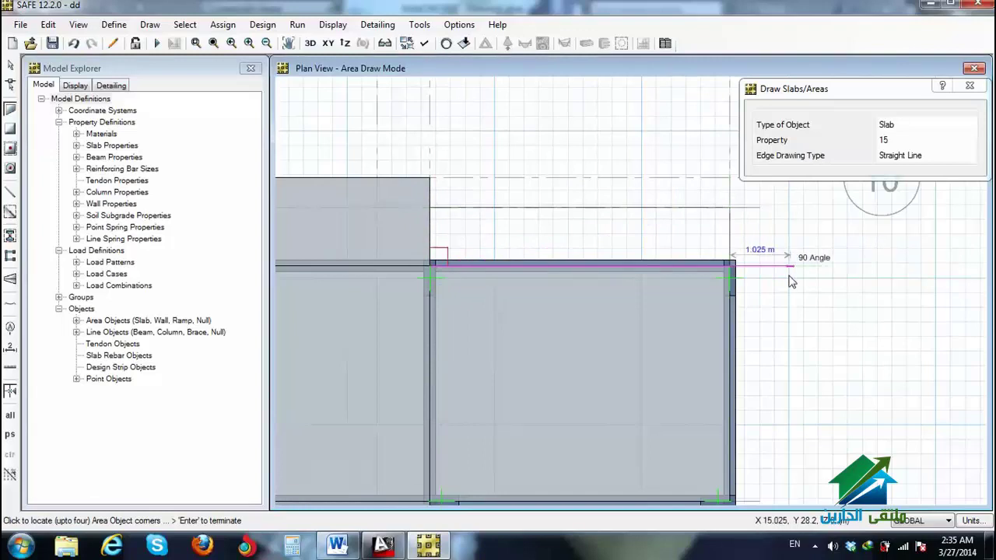
scroll(735, 265, "down", 2)
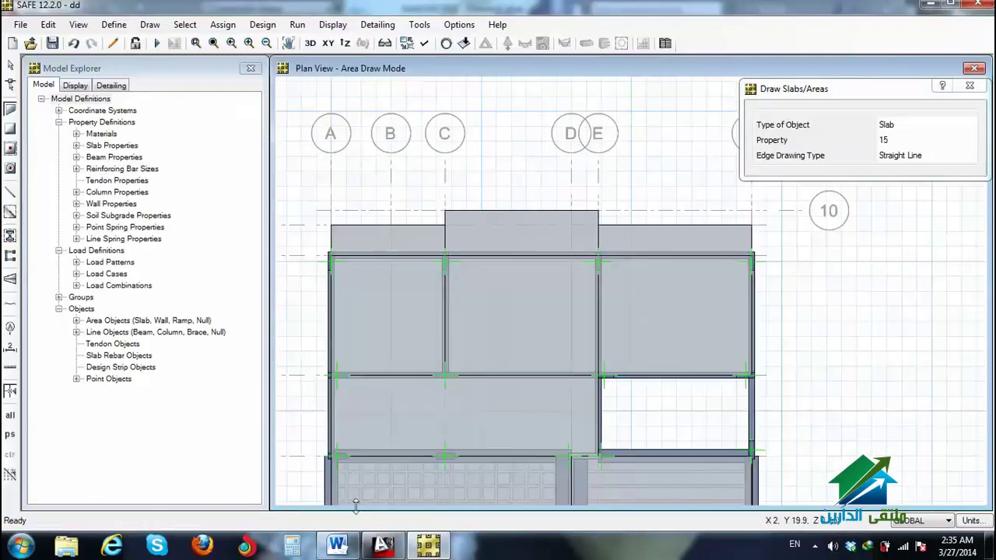
Step: Switch to AutoCAD to examine the lower curved balcony's depth and slab thickness, and return to SAFE
left_click(383, 544)
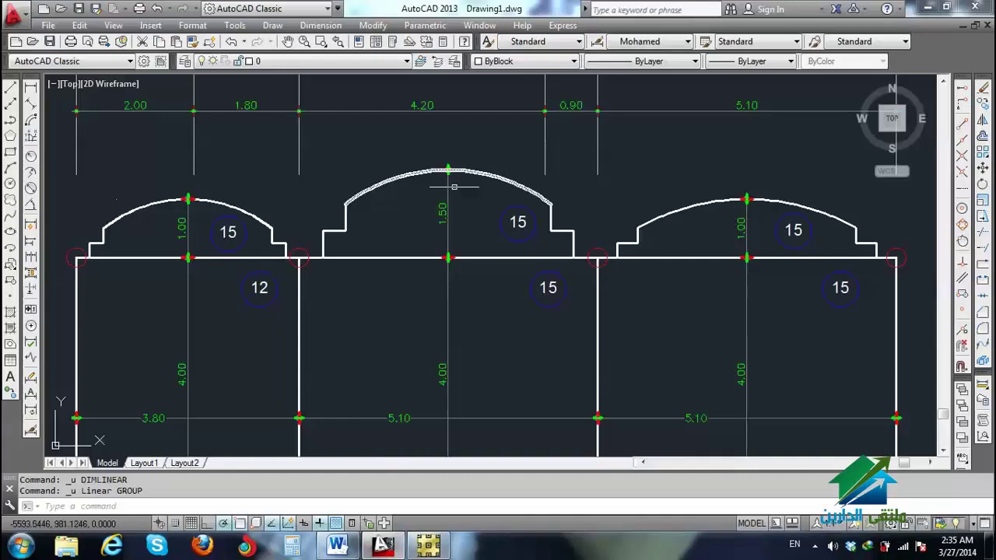
scroll(564, 440, "down", 4)
scroll(521, 210, "up", 10)
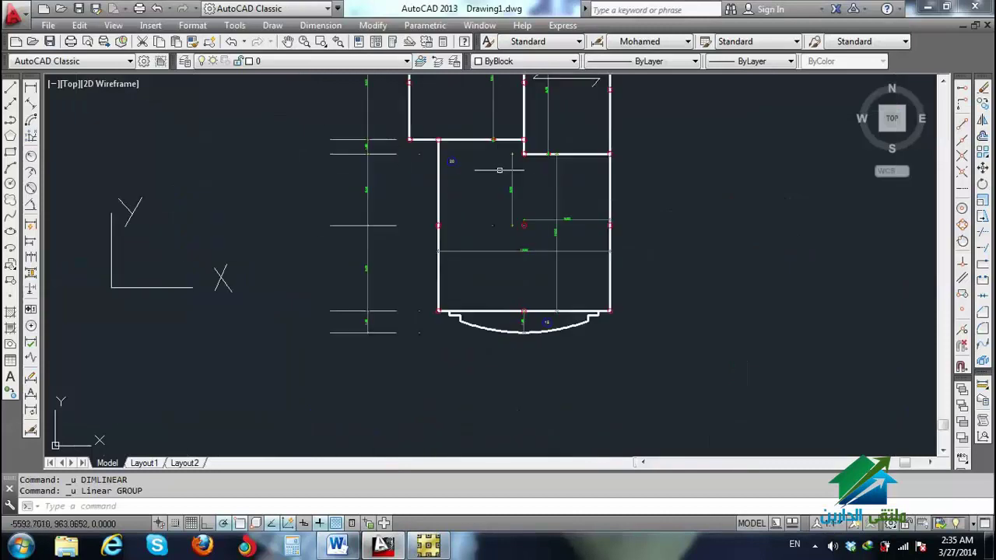
scroll(566, 313, "down", 2)
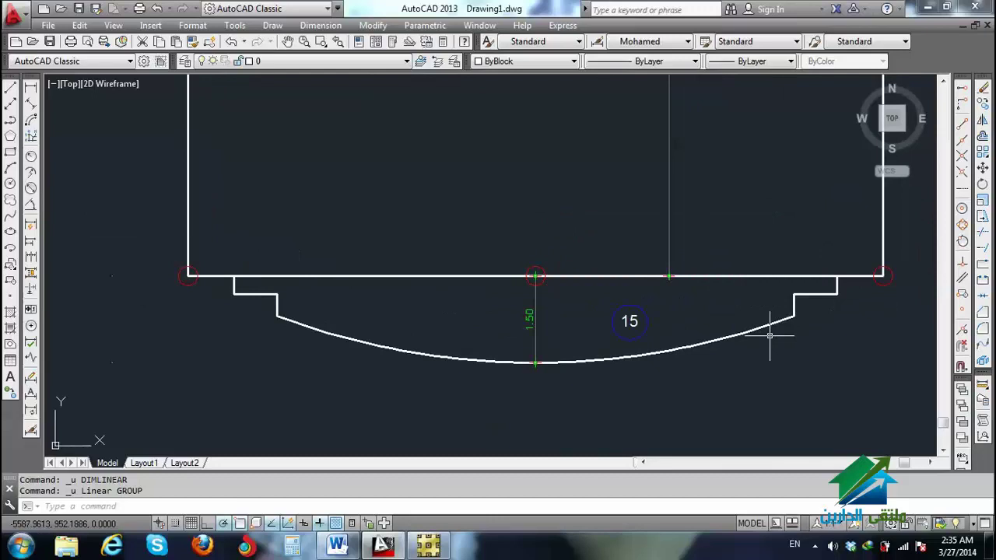
key("alt+Tab")
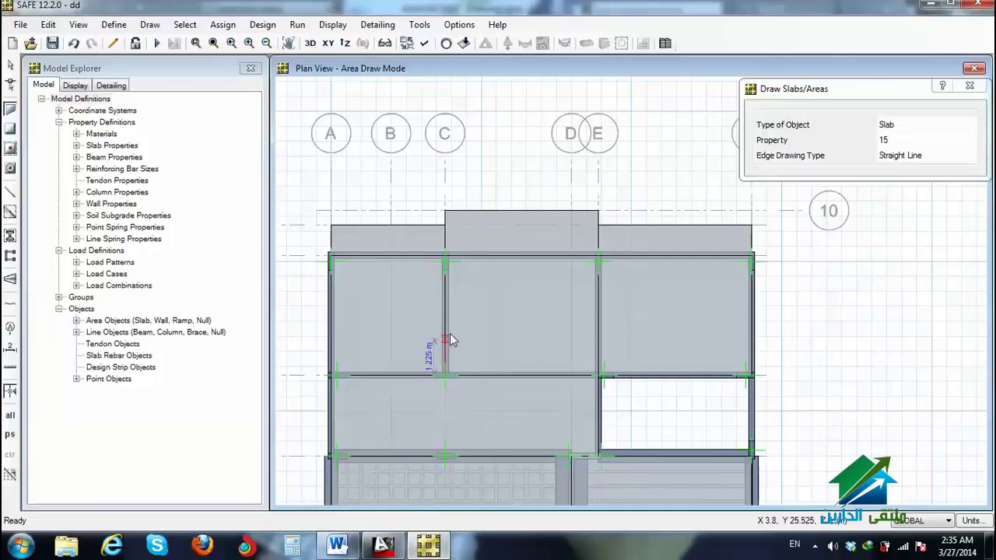
Step: Draw a 1.5 m deep balcony slab with property 15 between grid lines B and F, from grid line 2 to 1
middle_click_drag(466, 255, 465, 155)
scroll(497, 297, "up", 2)
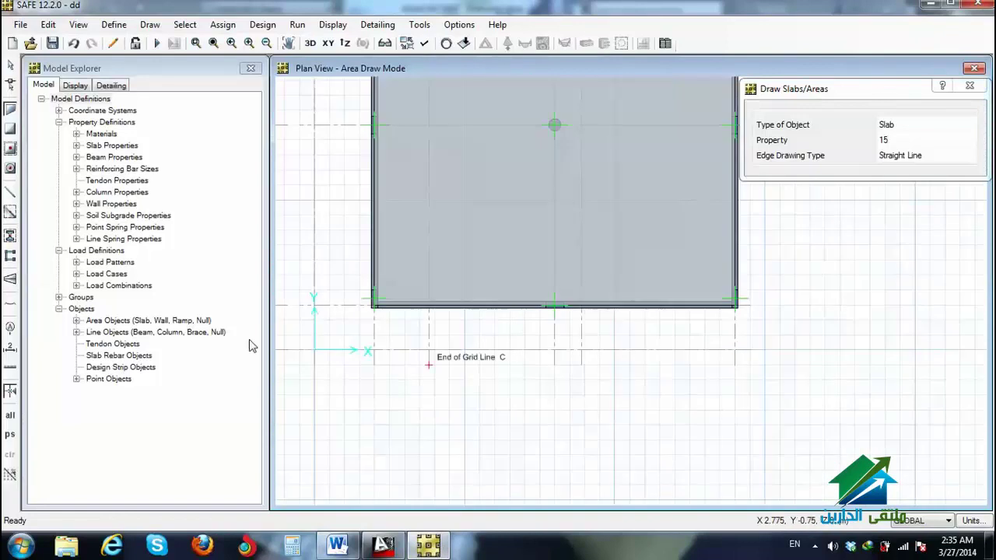
left_click(378, 308)
left_click(735, 308)
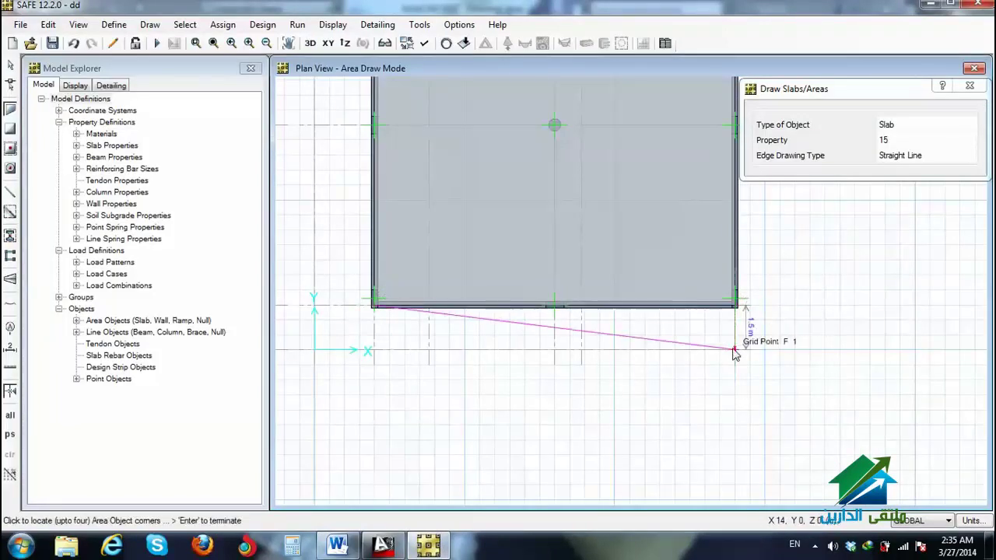
left_click(735, 351)
left_click(376, 351)
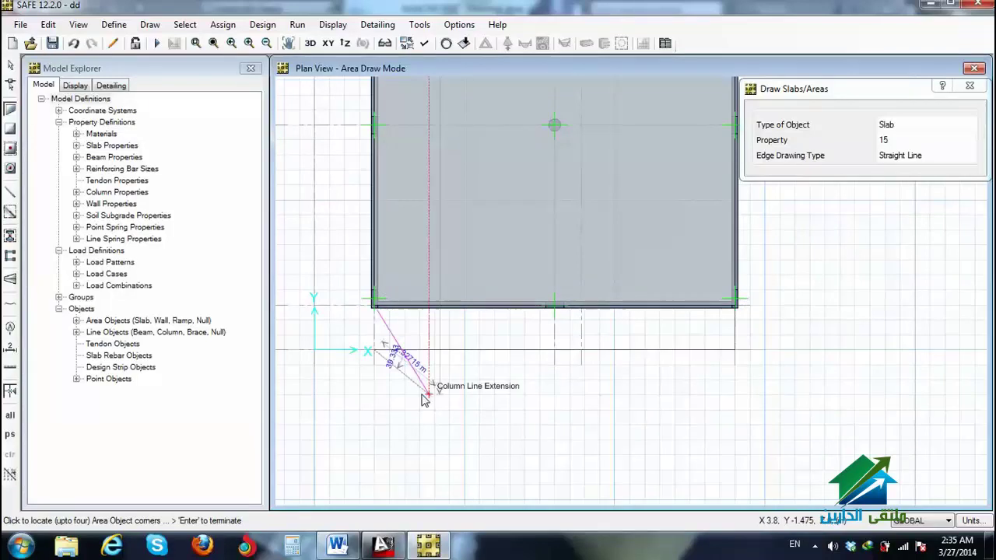
key("Return")
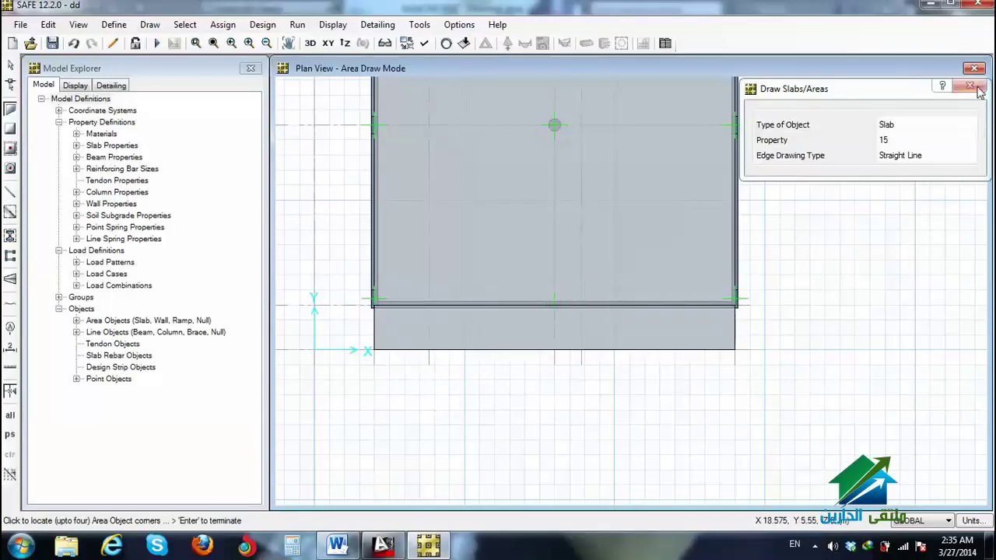
key("Escape")
Step: Leave slab drawing and turn off the extruded view for the whole floor plan
scroll(734, 236, "down", 3)
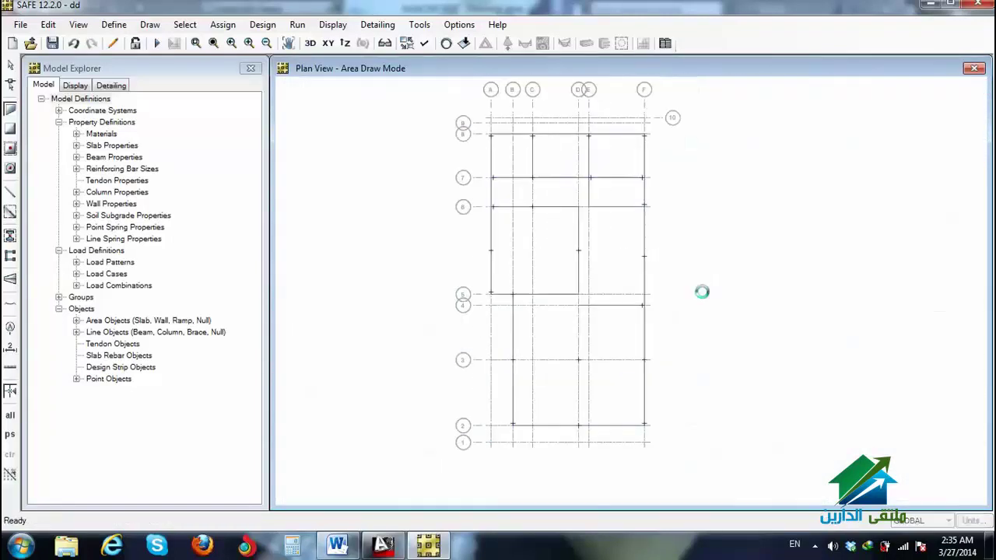
key("Escape")
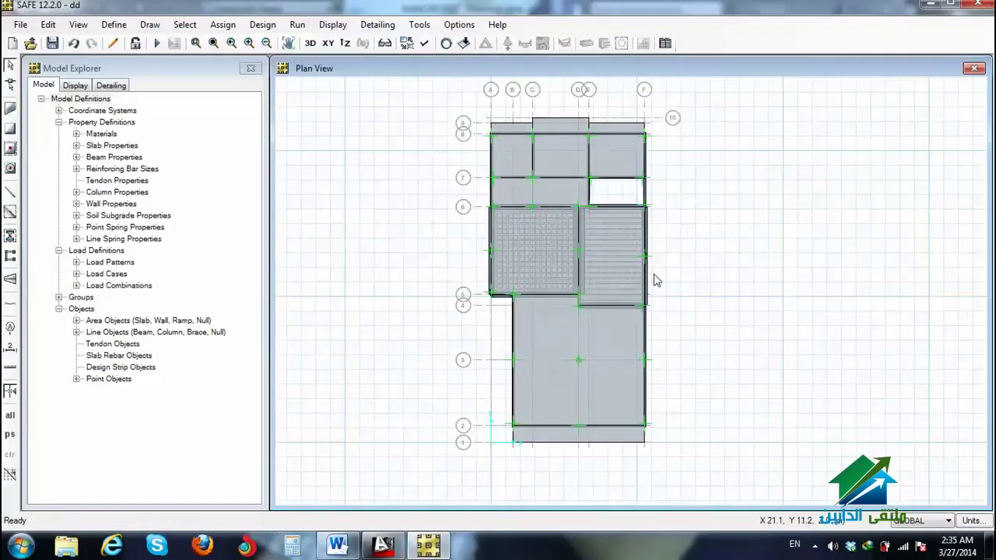
left_click(424, 43)
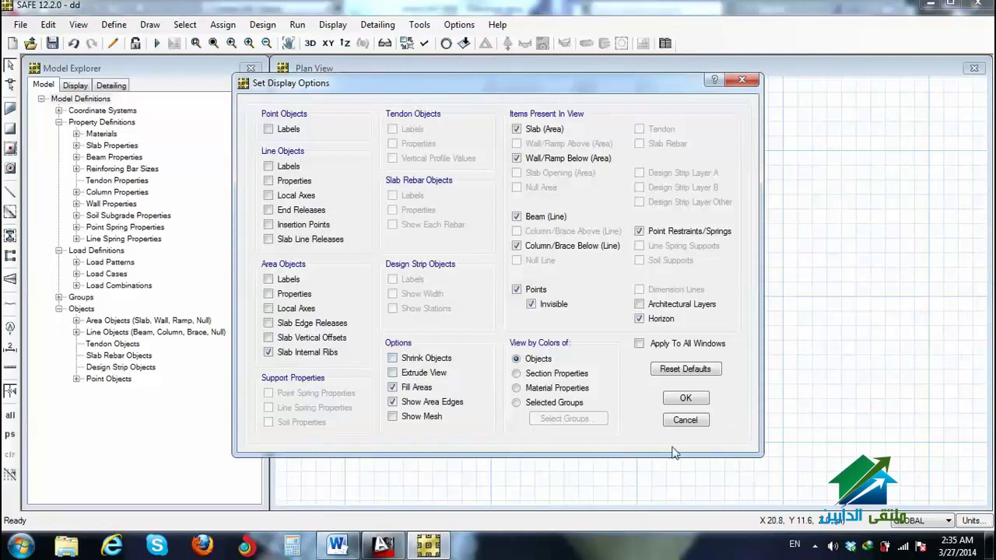
left_click(680, 398)
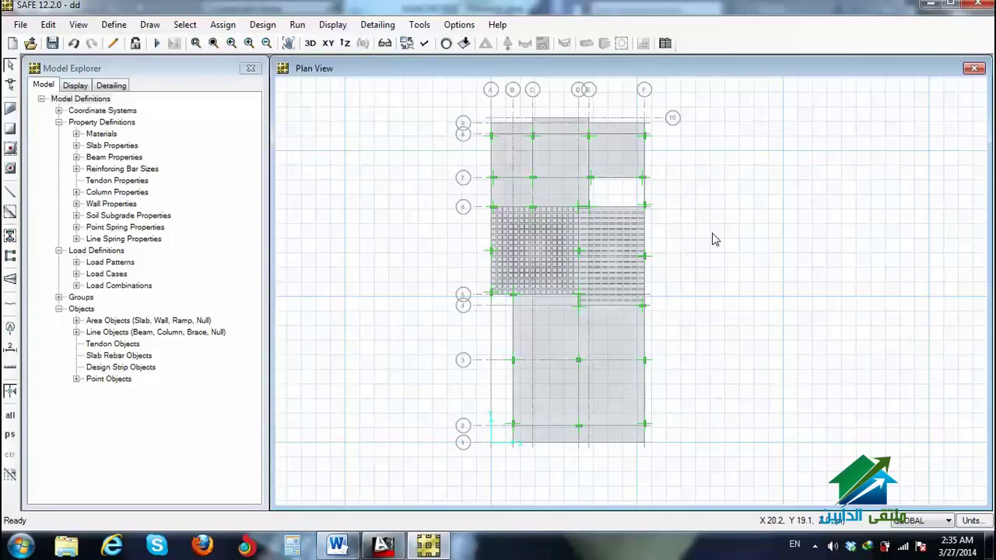
Step: Check the dead load's self weight multiplier in the load pattern definitions and accept the definitions
scroll(560, 140, "up", 4)
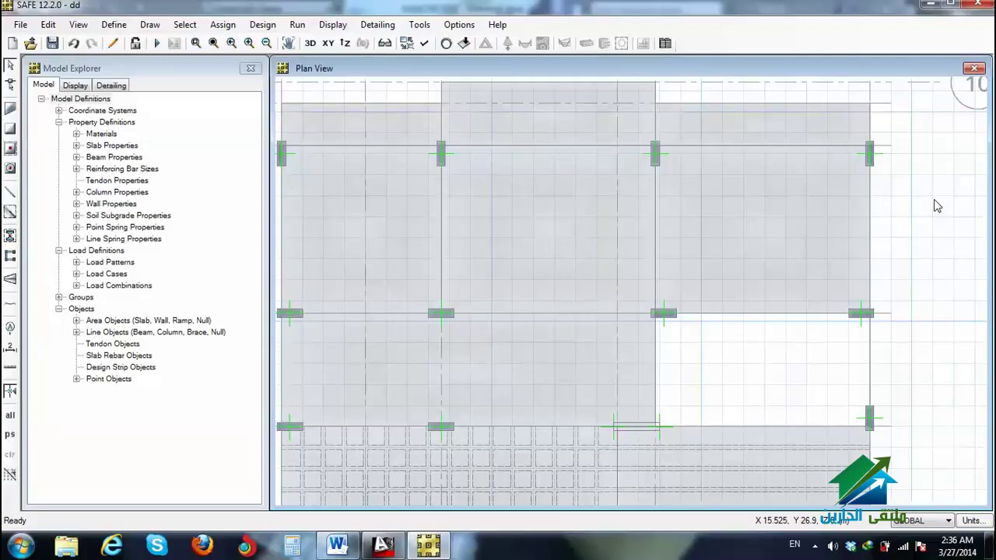
left_click(113, 25)
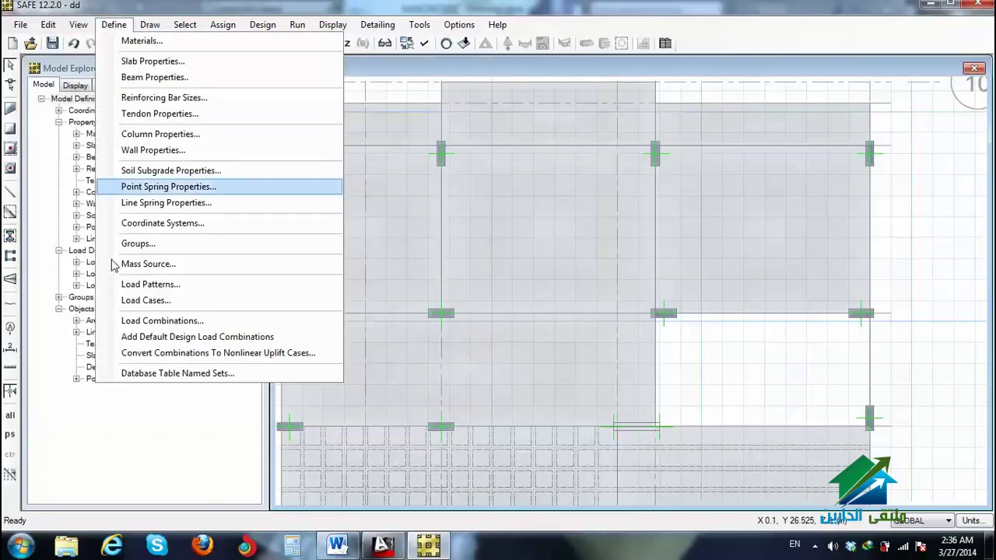
left_click(124, 286)
left_click(467, 227)
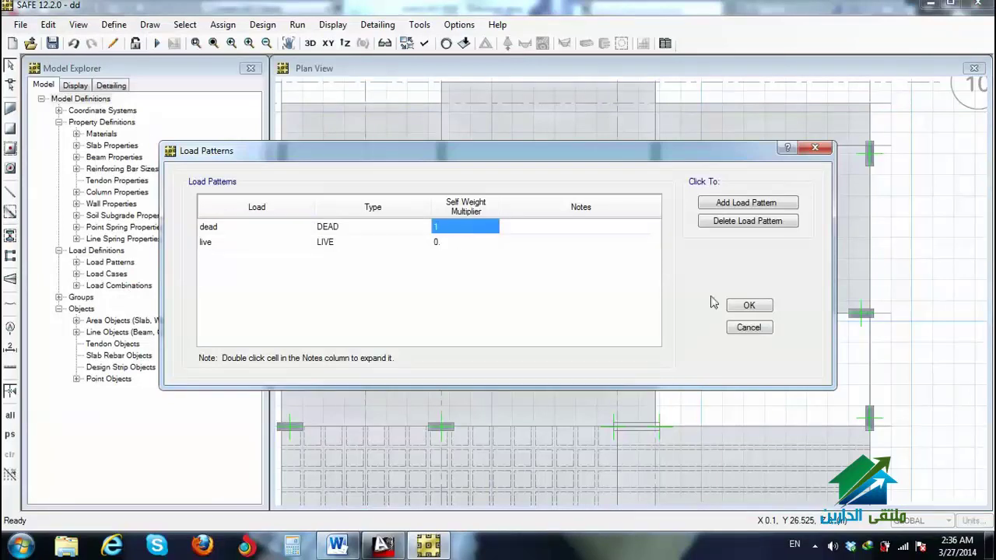
left_click(749, 304)
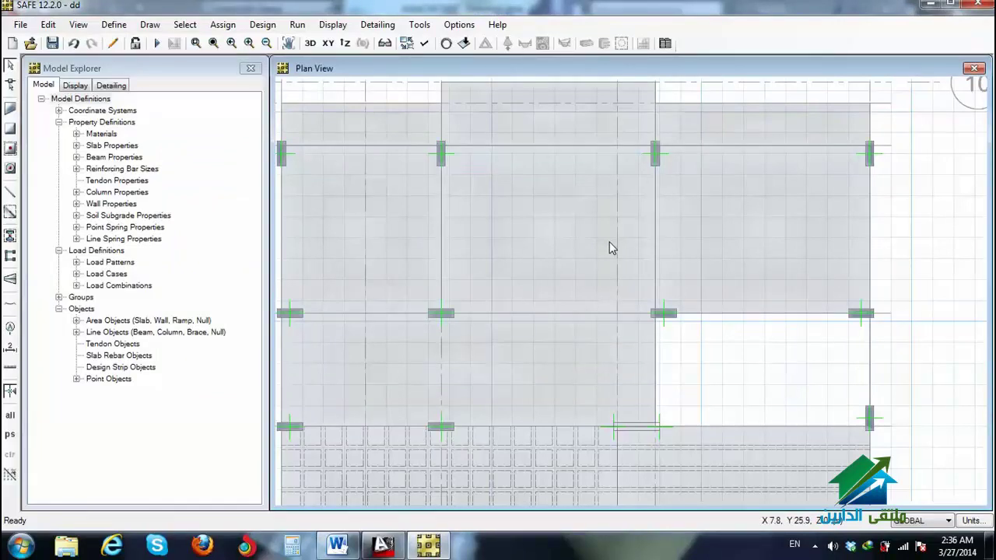
middle_click_drag(537, 194, 539, 215)
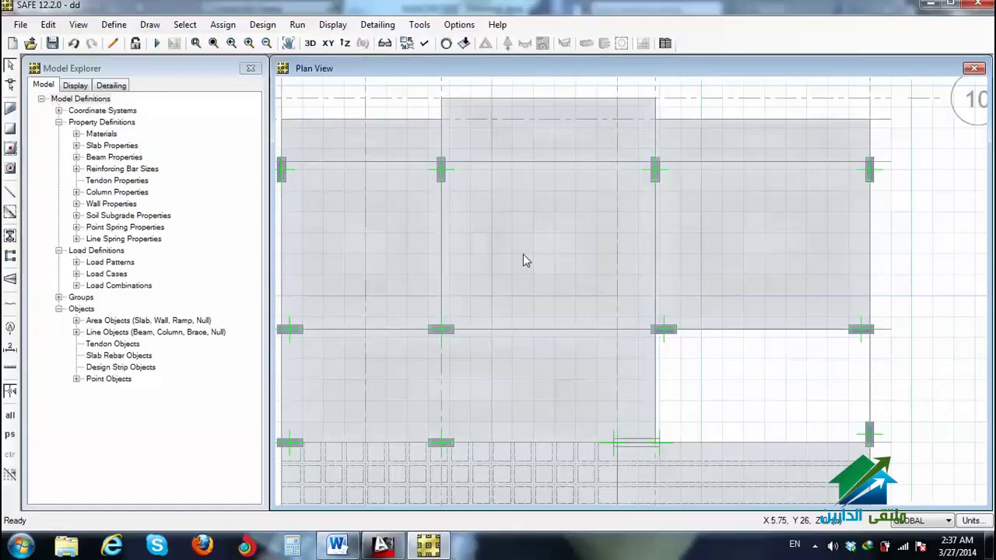
Step: Switch to AutoCAD and examine the hatched slab section with its floor layer lines, away from the floor plan
left_click(381, 547)
scroll(497, 256, "down", 10)
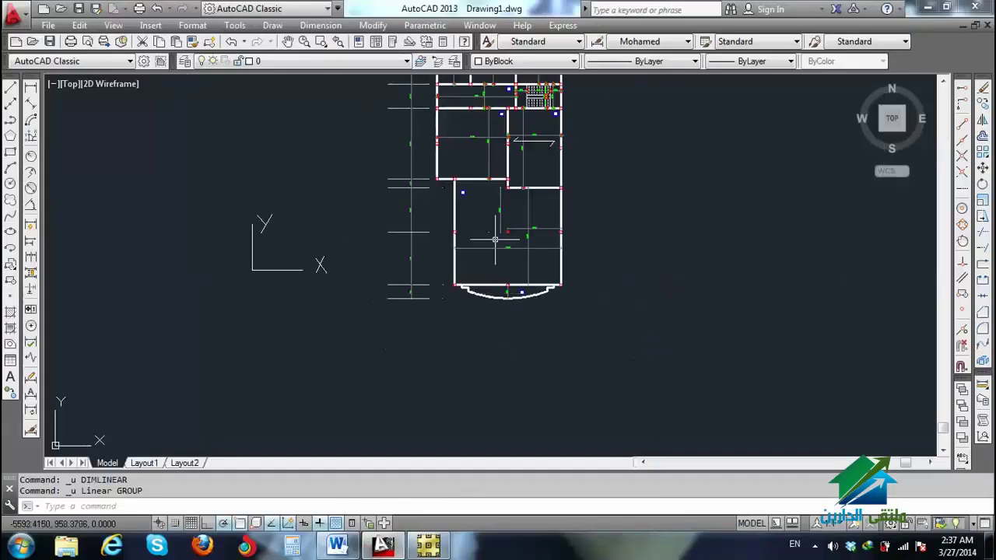
middle_click_drag(524, 274, 460, 269)
scroll(572, 256, "up", 5)
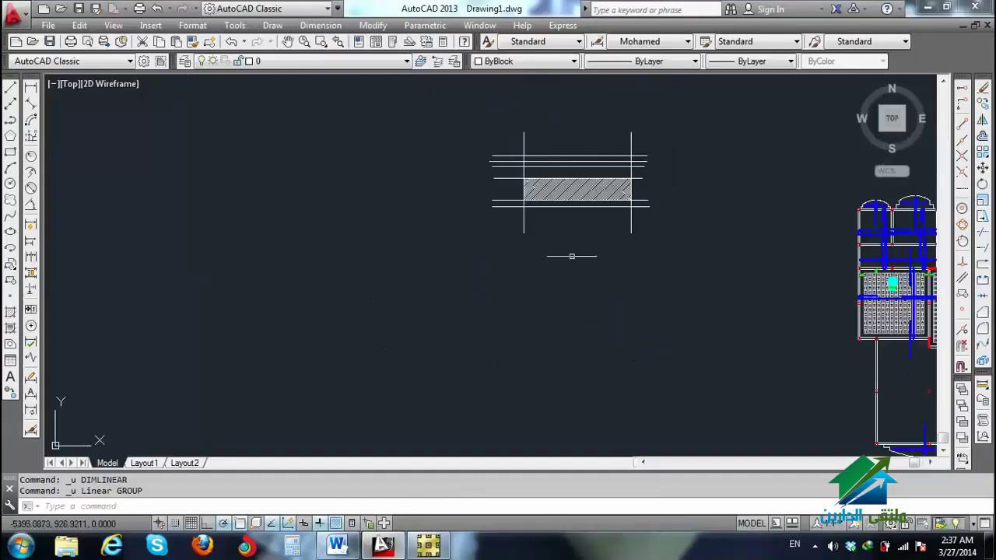
middle_click_drag(586, 203, 493, 322)
scroll(493, 322, "up", 6)
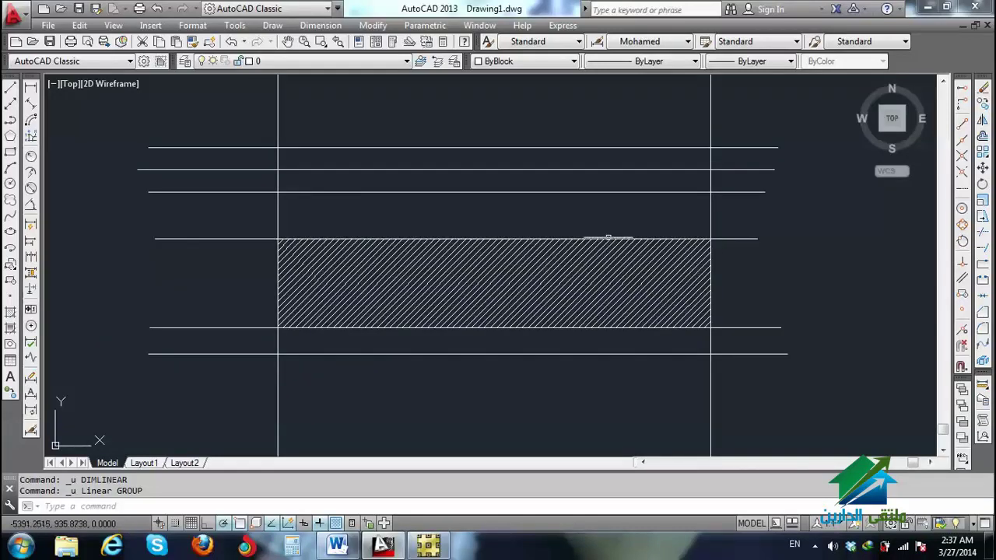
scroll(704, 270, "down", 3)
scroll(591, 304, "up", 3)
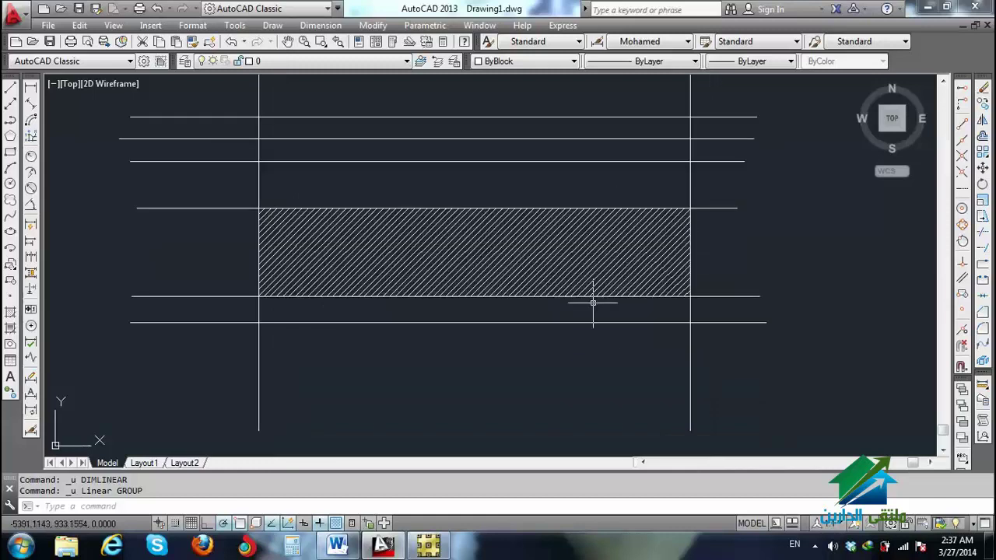
middle_click_drag(354, 270, 449, 293)
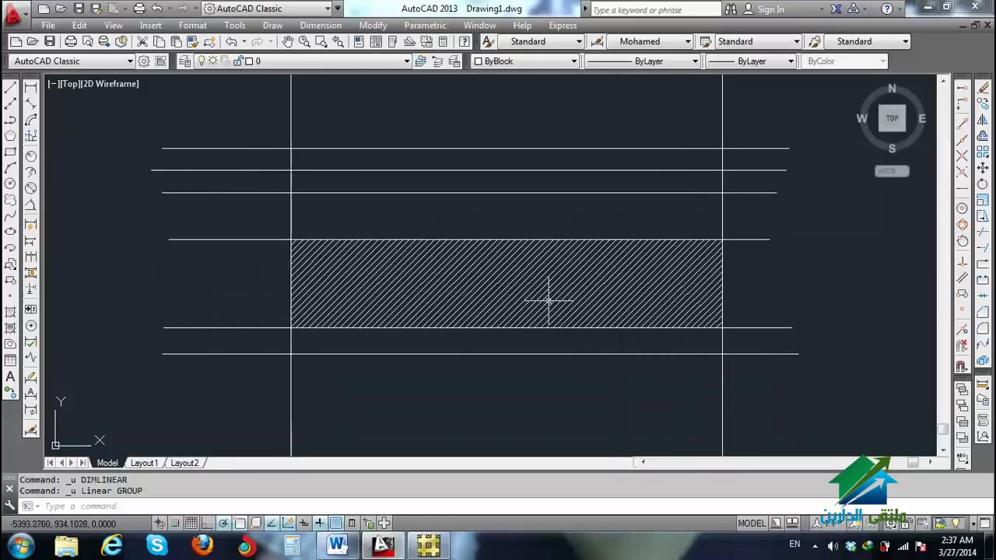
Step: Move the lowest horizontal line of the section about 0.35 units straight up, closer to the underside of the hatched slab
left_click(505, 339)
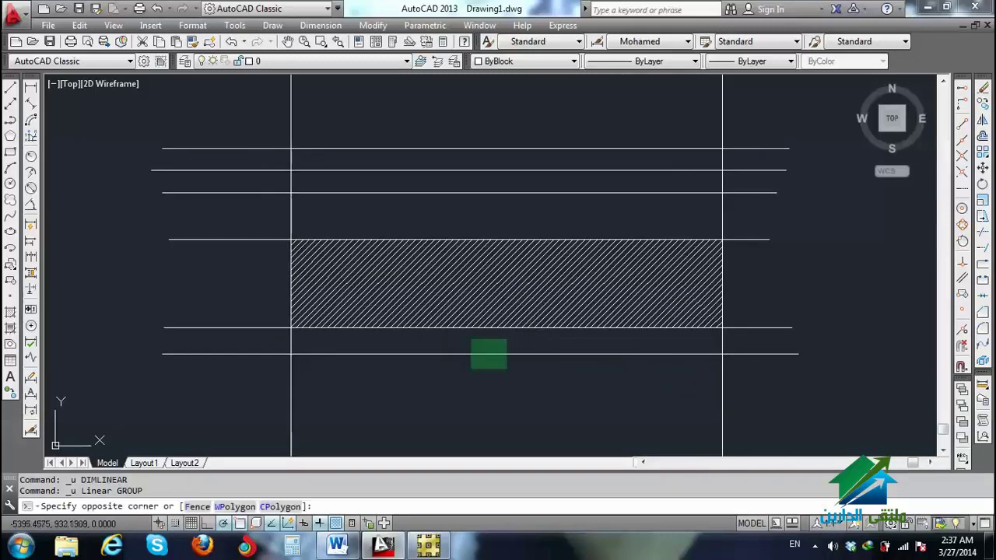
left_click(455, 389)
type("m")
key("Return")
left_click(513, 416)
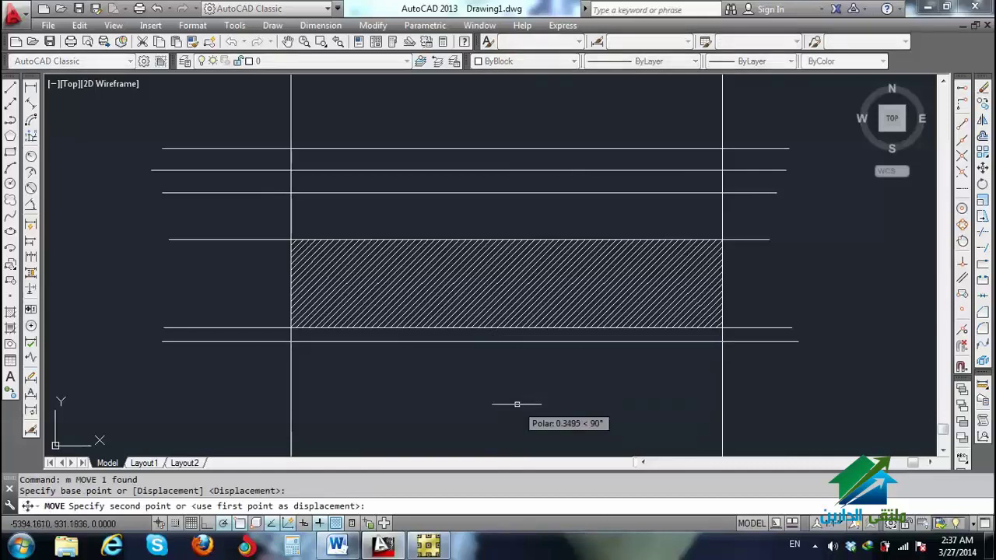
left_click(513, 333)
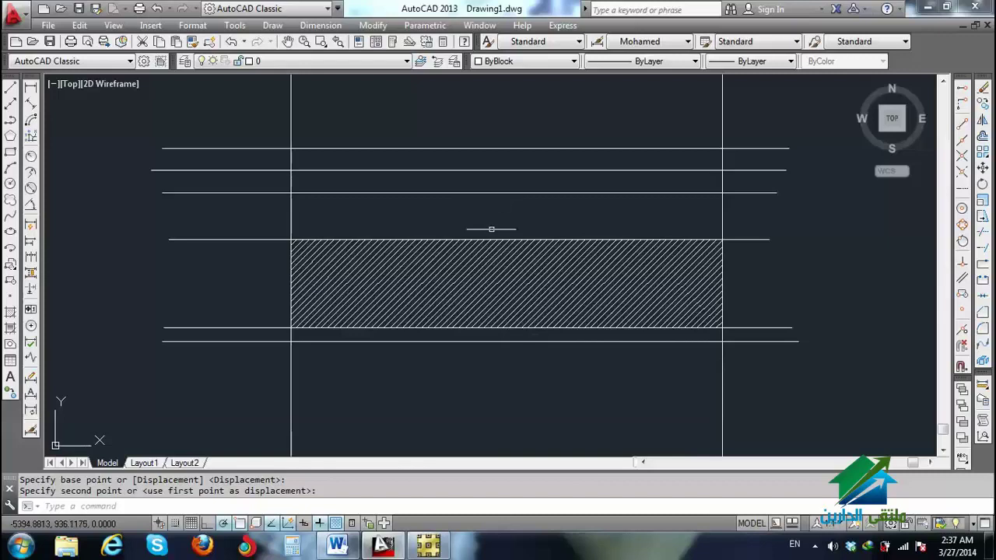
mouse_move(445, 207)
middle_mouse_down()
mouse_move(474, 223)
mouse_move(462, 229)
middle_mouse_up()
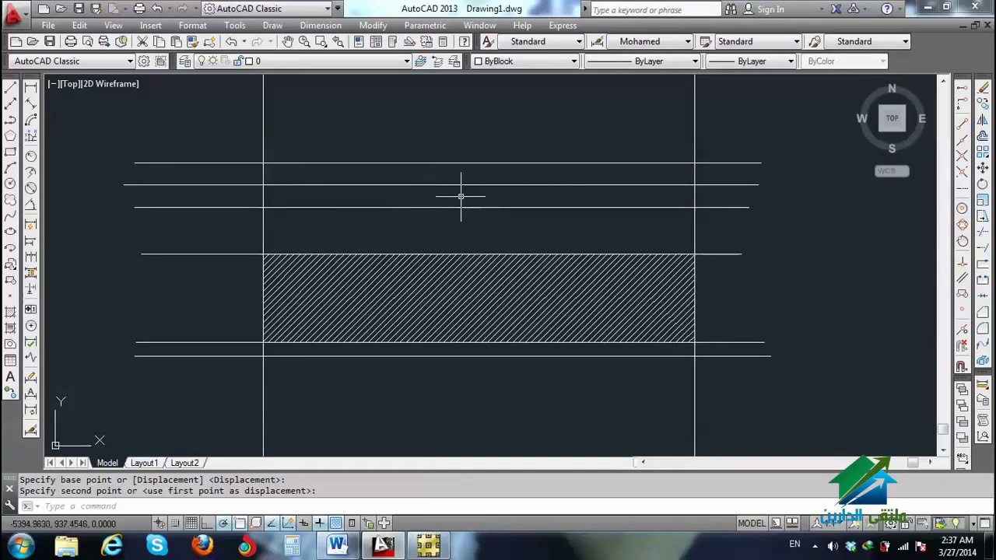
scroll(474, 226, "down", 2)
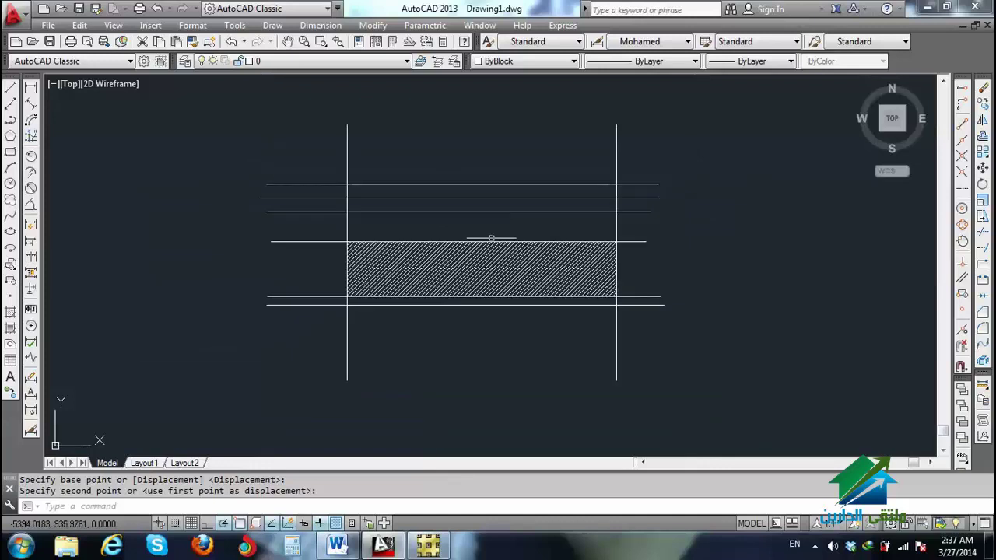
scroll(485, 225, "up", 2)
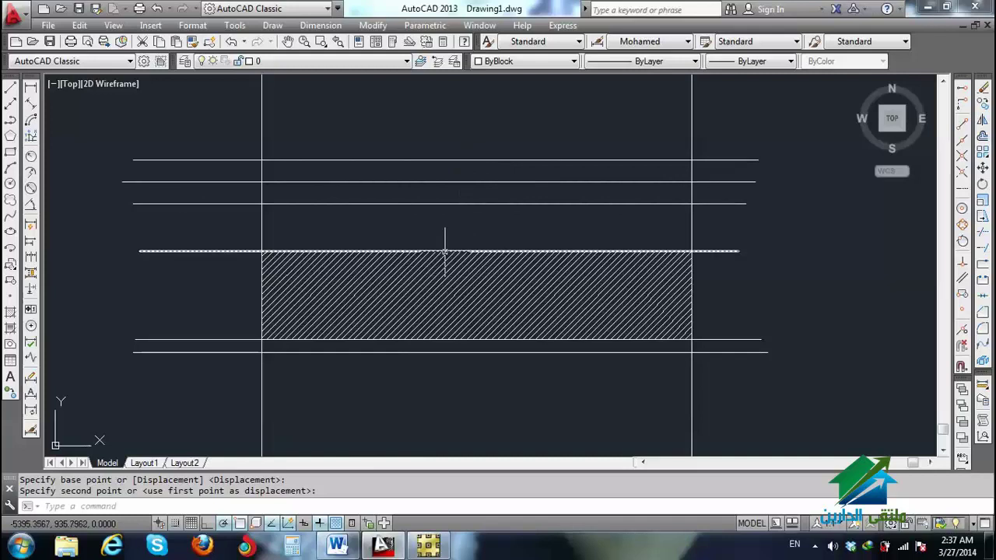
left_click(463, 350)
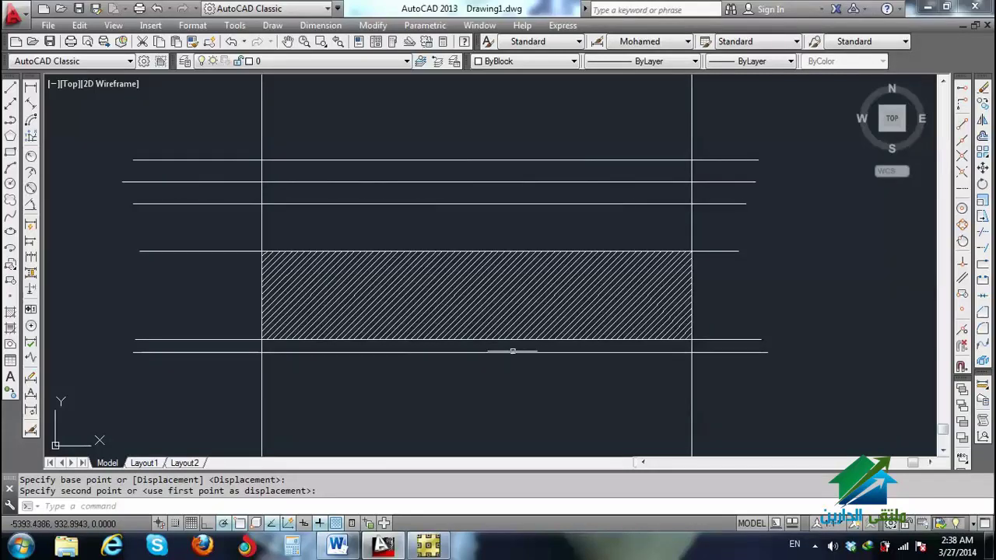
Step: Open the Vinacal scientific calculator from the desktop and show it over the AutoCAD slab section
left_click(427, 544)
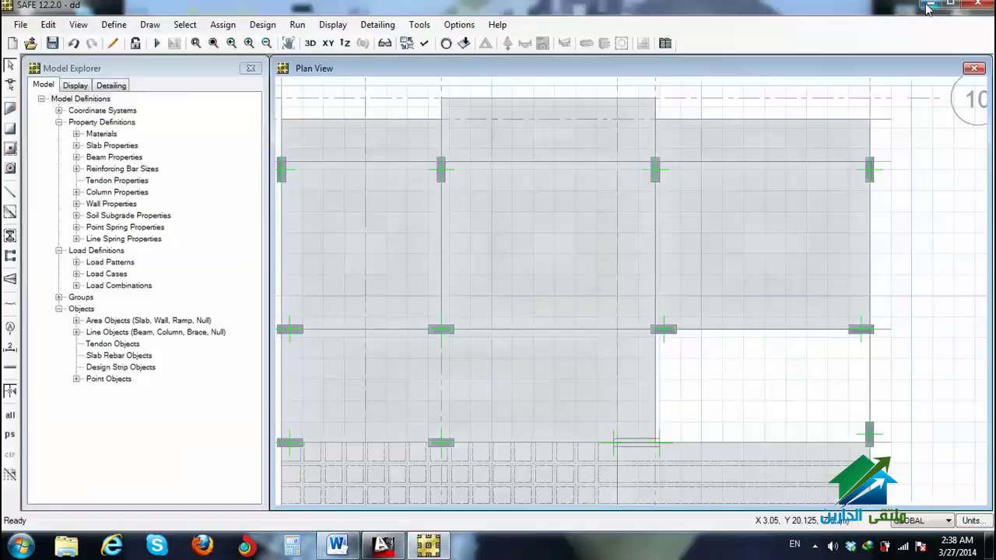
key("super+d")
double_click(907, 261)
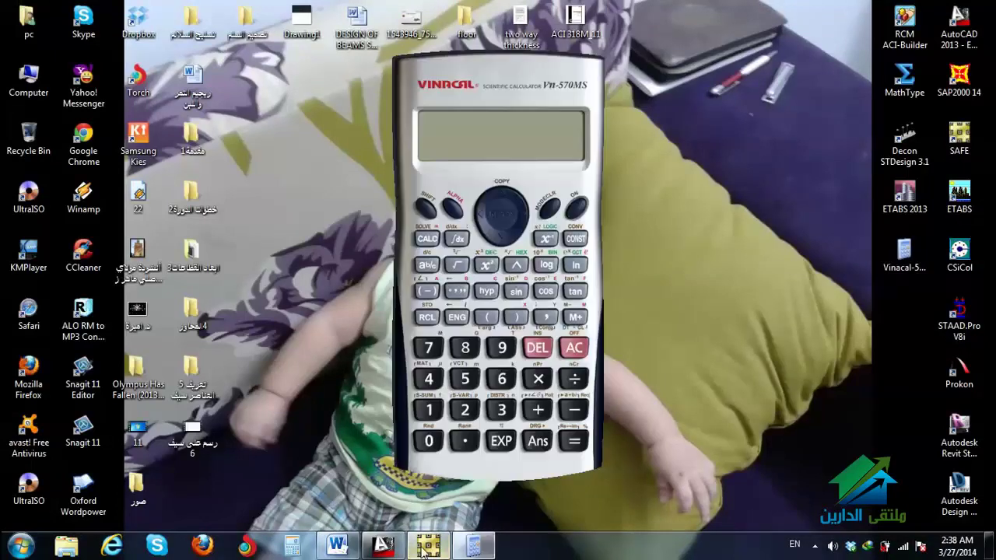
left_click(427, 545)
left_click(382, 544)
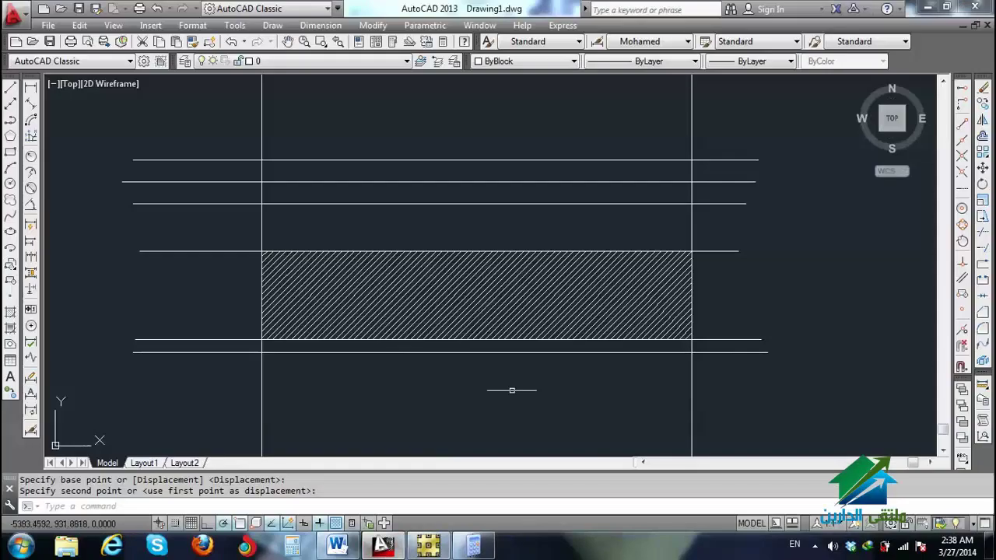
left_click(466, 548)
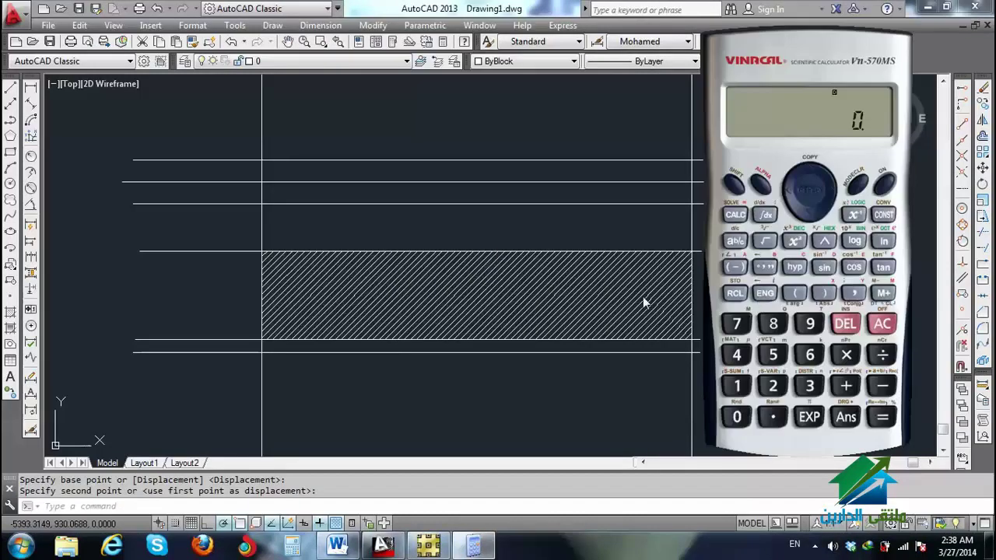
Step: Reposition the slab section beside the calculator and calculate 0.02 × 2.2 for the first floor layer
left_click(567, 247)
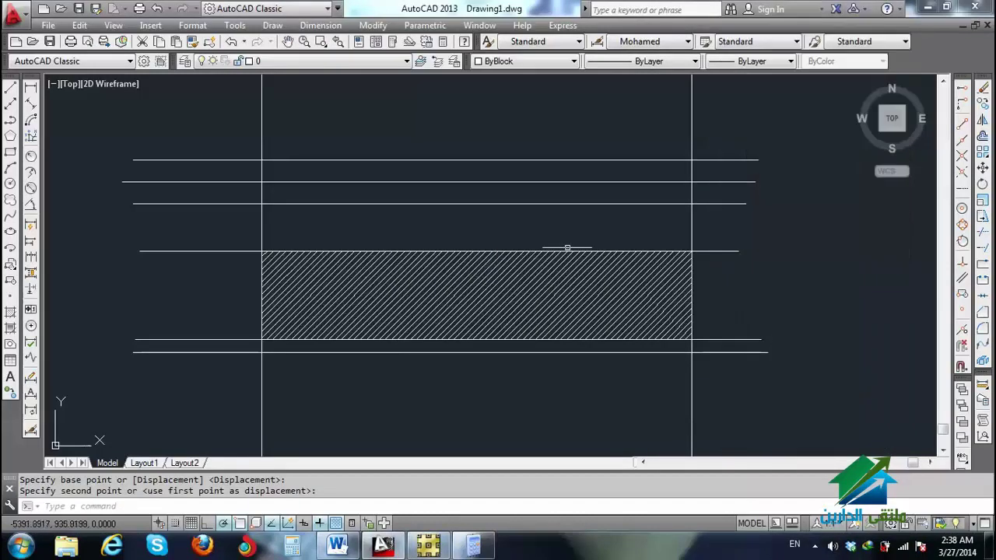
scroll(517, 233, "up", 1)
mouse_move(518, 228)
middle_mouse_down()
mouse_move(456, 238)
mouse_move(487, 262)
middle_mouse_up()
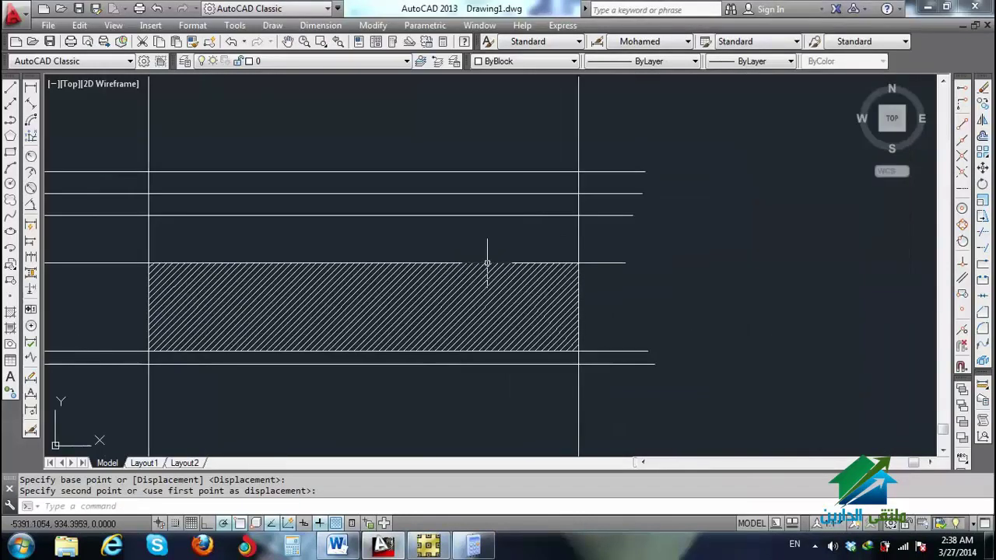
left_click(488, 549)
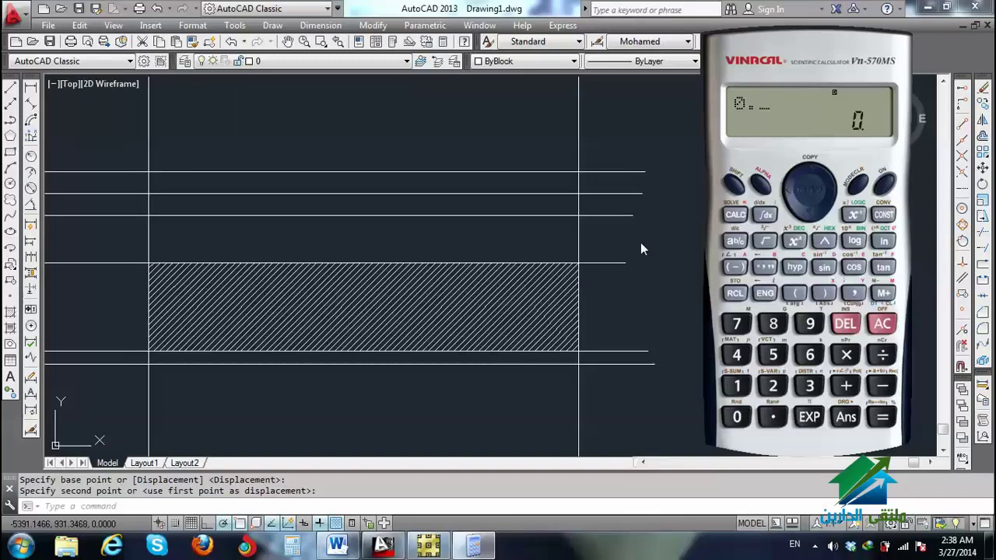
type("2")
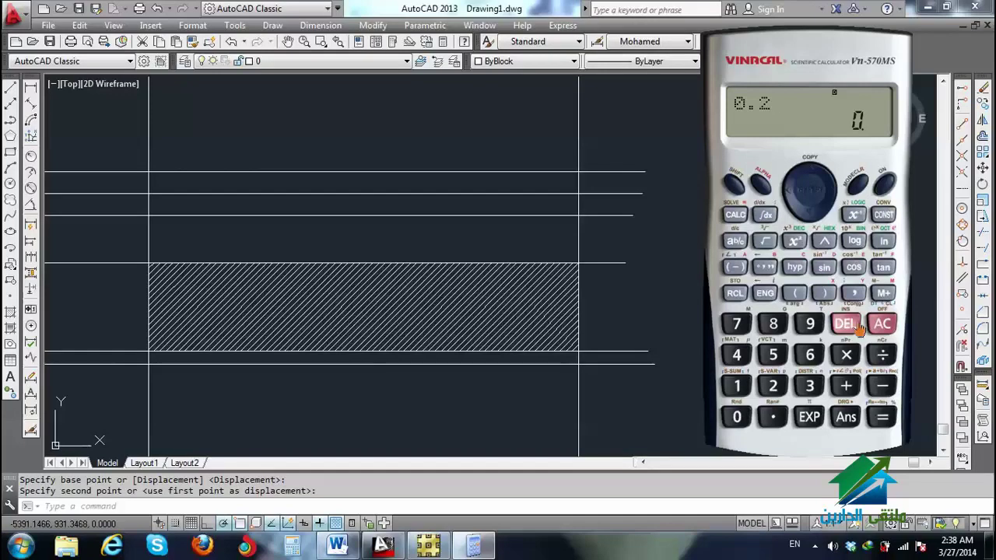
left_click(736, 416)
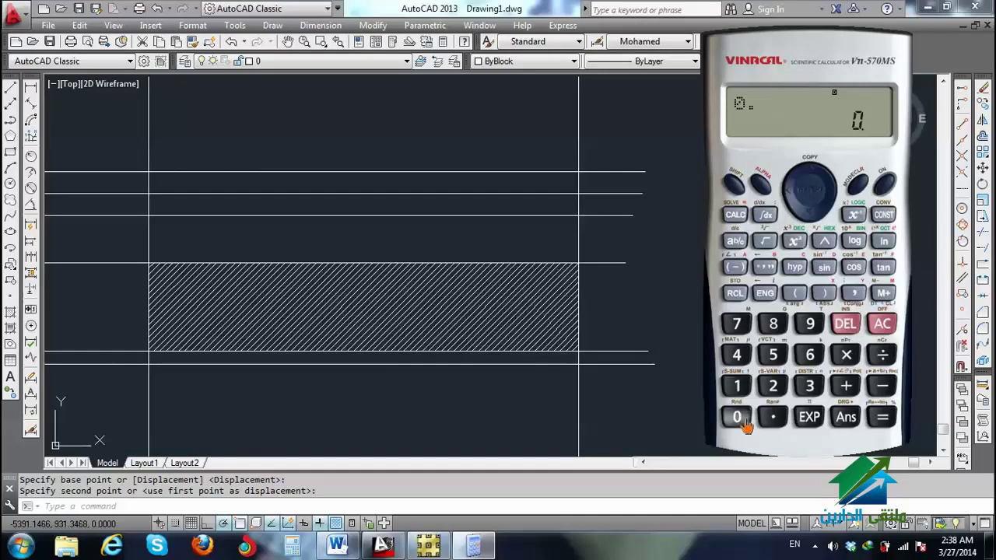
left_click(772, 386)
left_click(846, 356)
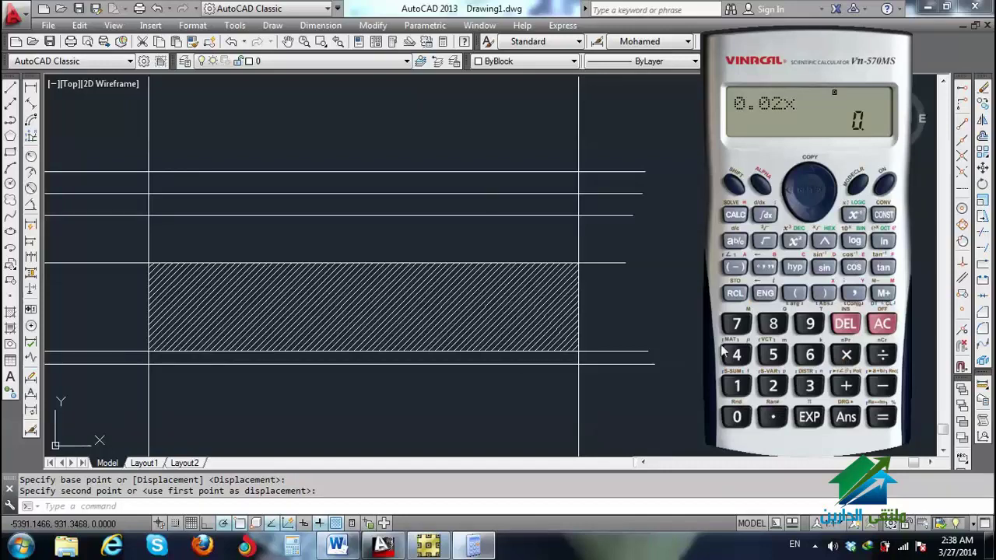
left_click(772, 385)
left_click(773, 414)
left_click(772, 387)
left_click(882, 417)
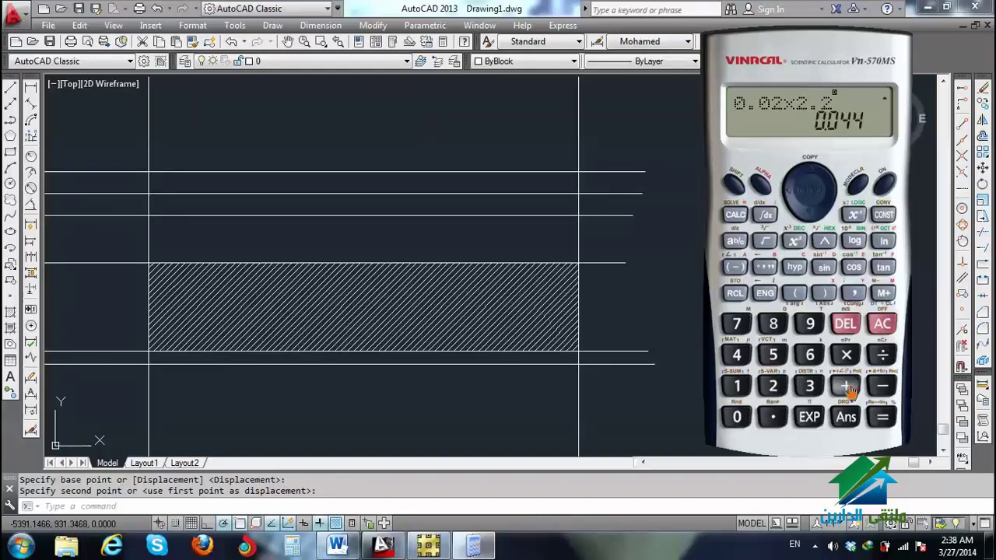
Step: Add (1.6 × 0.1) for the second floor layer to the previous answer and continue the sum with another plus sign
left_click(846, 386)
left_click(792, 297)
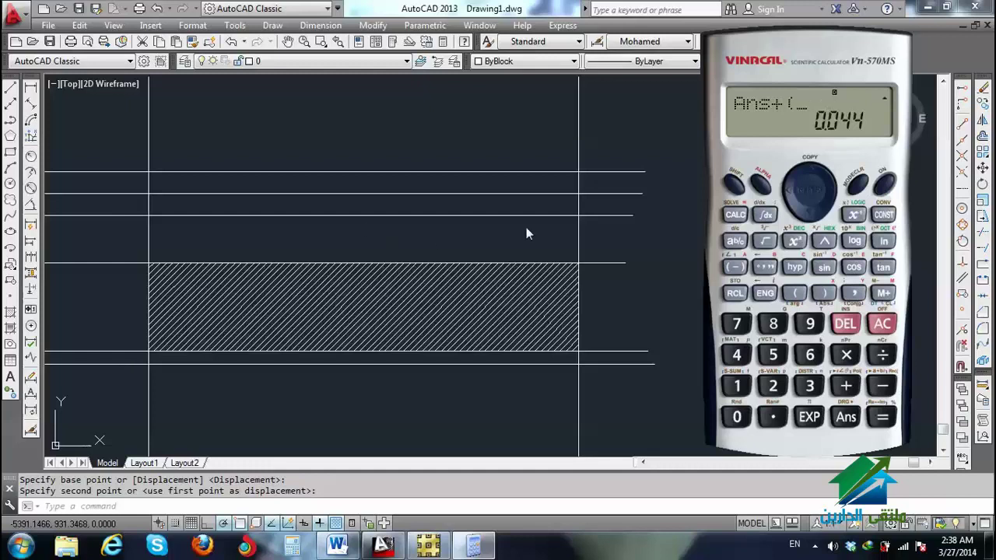
left_click(737, 385)
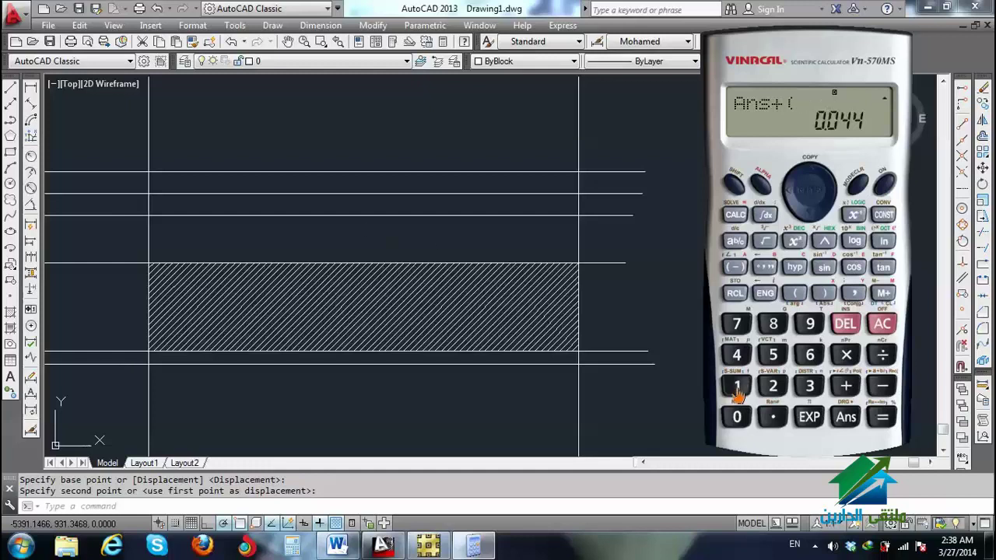
left_click(774, 420)
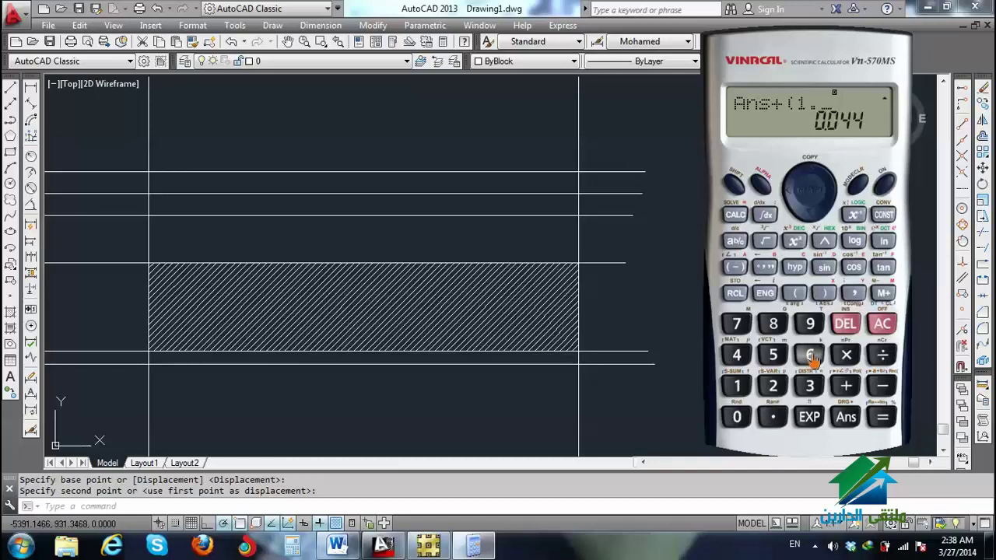
left_click(811, 356)
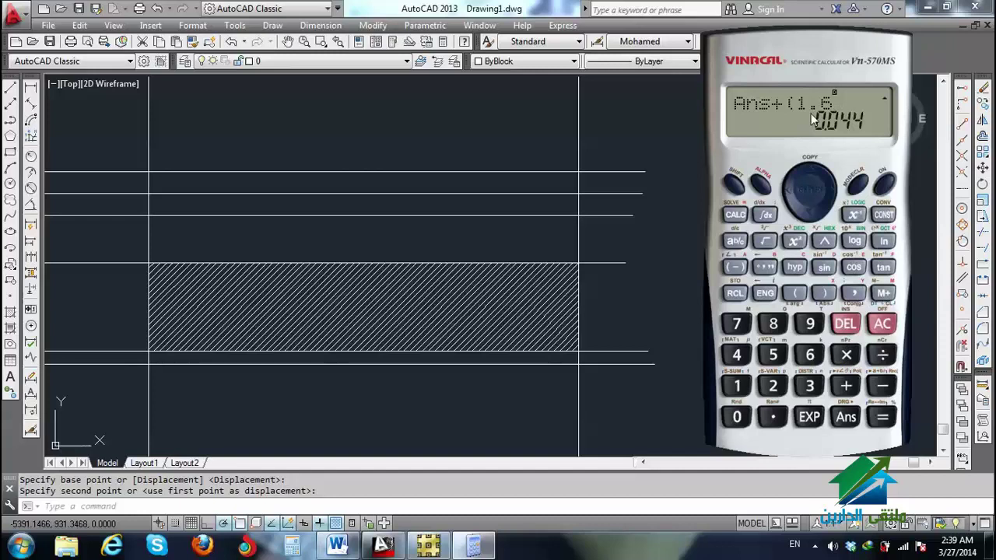
left_click(847, 357)
left_click(737, 417)
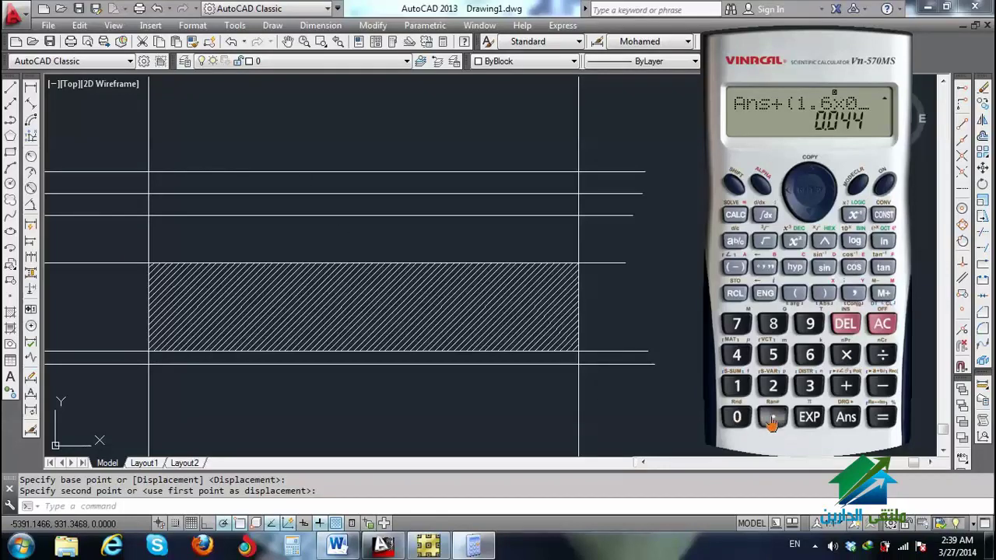
left_click(772, 417)
left_click(739, 392)
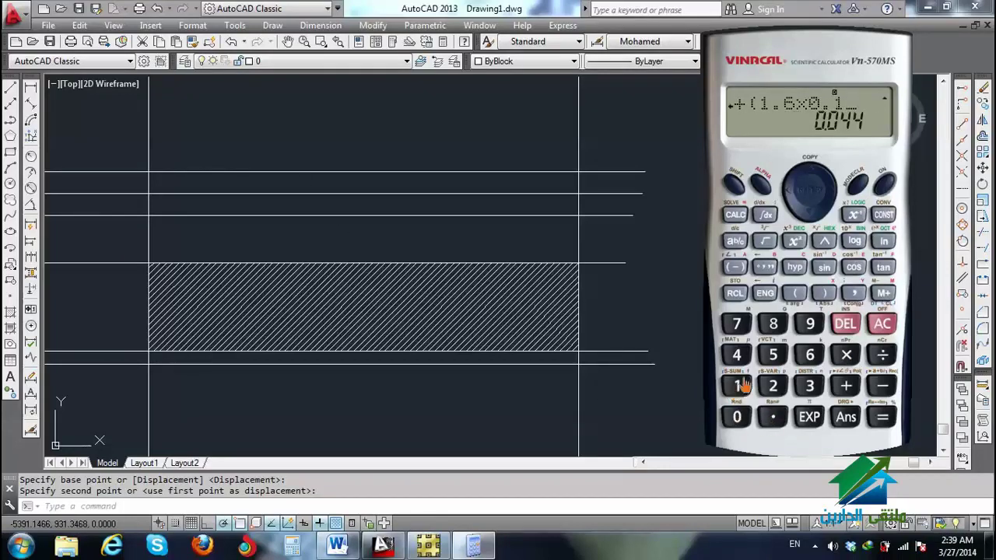
left_click(823, 294)
left_click(846, 386)
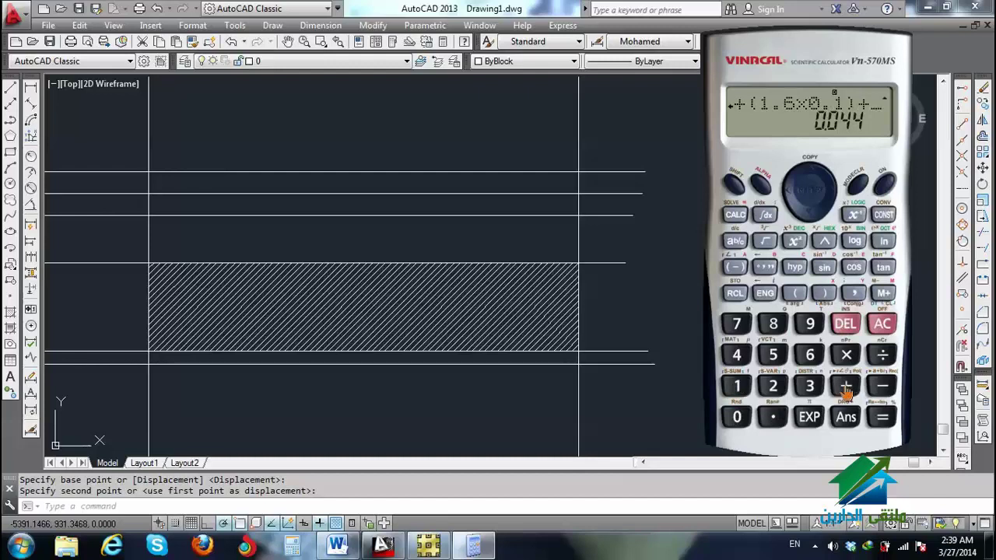